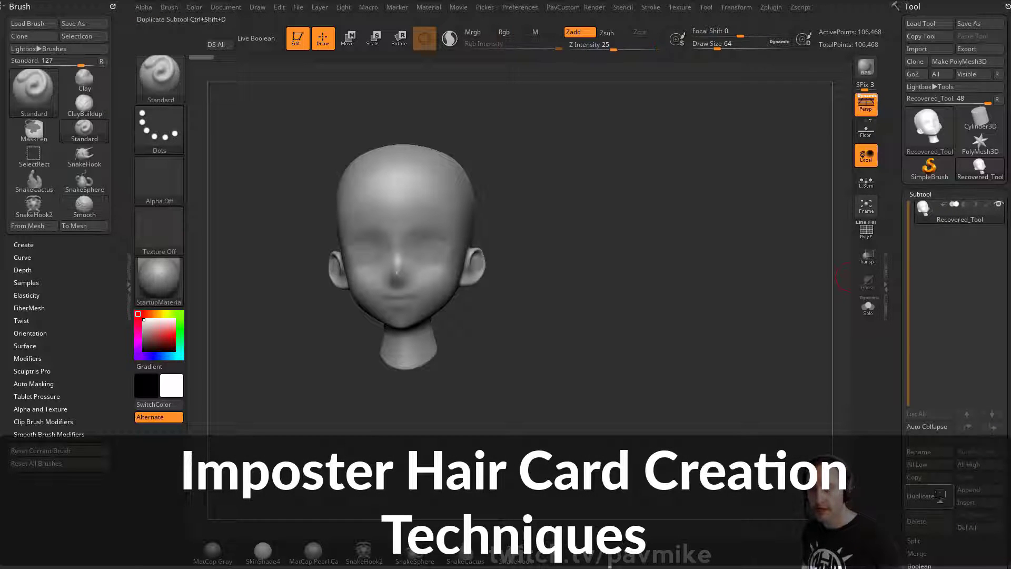
# Duplicate the head subtool and inflate the duplicate by -1.
pyautogui.click(928, 496)
pyautogui.moveTo(822, 390); pyautogui.dragTo(646, 203)
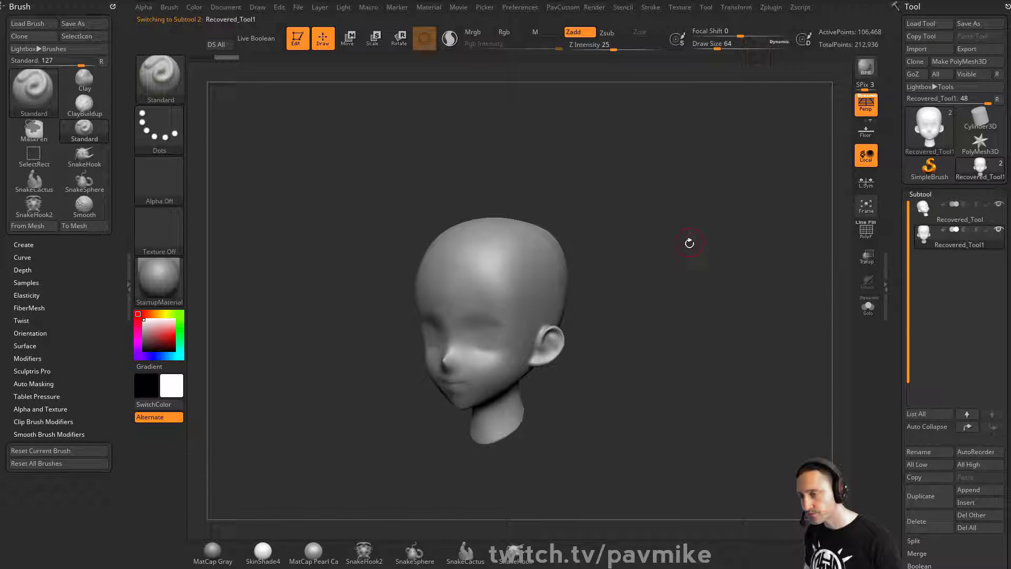
pyautogui.press('space')
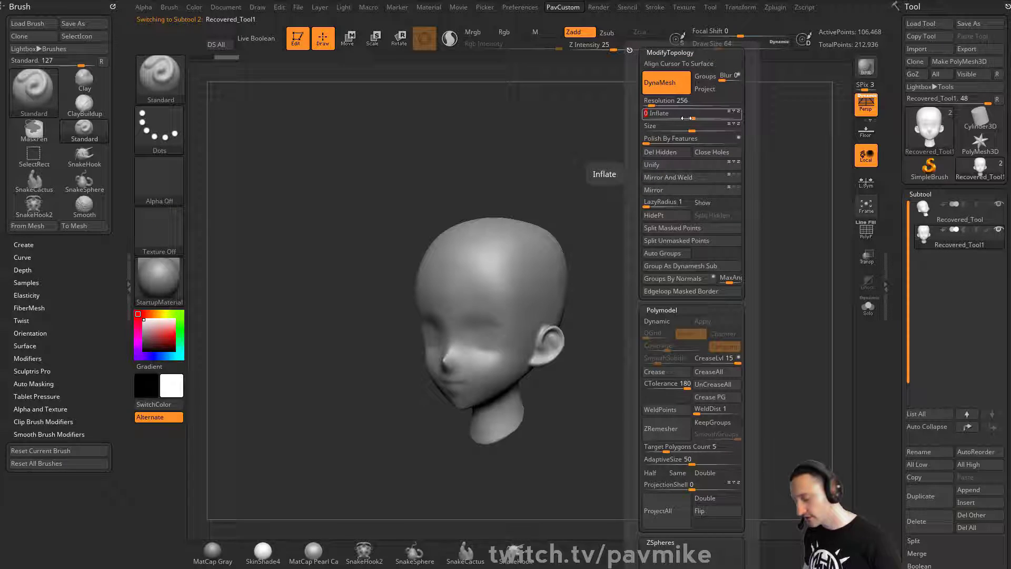
pyautogui.write('-1')
pyautogui.press('Return')
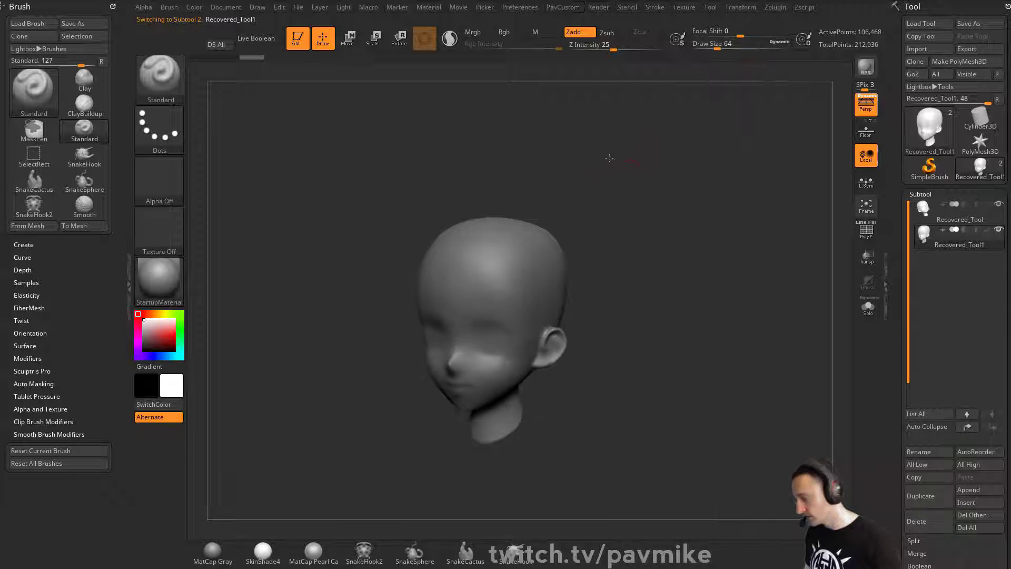
# Build up a rough hair-cap layer over the side of the duplicated head's scalp with ClayTubes strokes.
pyautogui.press('b')
pyautogui.press('c')
pyautogui.press('t')
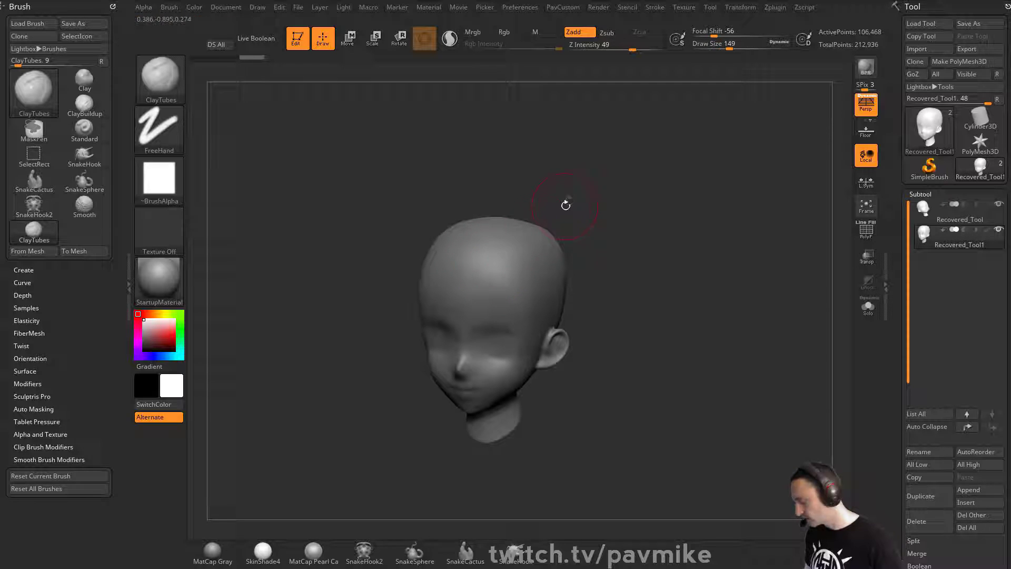
pyautogui.moveTo(566, 205); pyautogui.dragTo(559, 231)
pyautogui.press('s')
pyautogui.moveTo(481, 284); pyautogui.dragTo(477, 284)
pyautogui.moveTo(446, 258)
pyautogui.mouseDown()
pyautogui.moveTo(505, 312)
pyautogui.moveTo(520, 307)
pyautogui.moveTo(463, 253)
pyautogui.moveTo(547, 303)
pyautogui.mouseUp()
pyautogui.moveTo(658, 227)
pyautogui.mouseDown()
pyautogui.moveTo(684, 196)
pyautogui.moveTo(600, 206)
pyautogui.mouseUp()
pyautogui.moveTo(456, 258)
pyautogui.mouseDown()
pyautogui.moveTo(468, 358)
pyautogui.moveTo(491, 353)
pyautogui.mouseUp()
pyautogui.moveTo(476, 281)
pyautogui.mouseDown()
pyautogui.moveTo(478, 357)
pyautogui.moveTo(442, 297)
pyautogui.mouseUp()
pyautogui.moveTo(544, 217); pyautogui.dragTo(553, 235)
# Reshape the outer edge of the scalp's hair cap with the Move brush, adjusting the draw size.
pyautogui.press('b')
pyautogui.press('m')
pyautogui.press('v')
pyautogui.moveTo(466, 296); pyautogui.dragTo(495, 279)
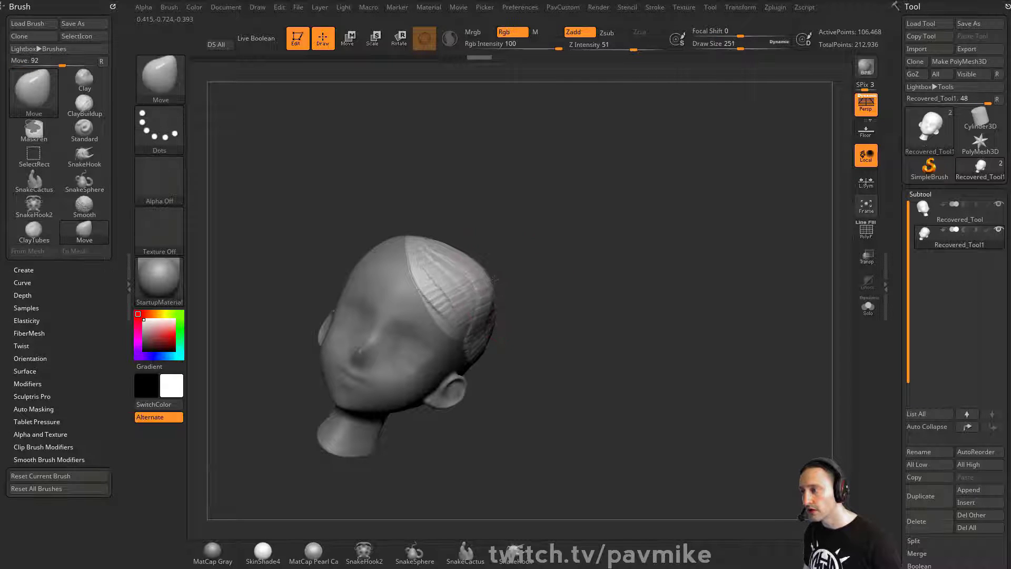
pyautogui.press('s')
pyautogui.moveTo(591, 248)
pyautogui.mouseDown()
pyautogui.moveTo(548, 261)
pyautogui.moveTo(687, 253)
pyautogui.mouseUp()
pyautogui.press('s')
# Clear the head from the canvas, place a PolyMesh3D star and enter Edit mode on it.
pyautogui.click(300, 39)
pyautogui.hotkey('ctrl', 'n')
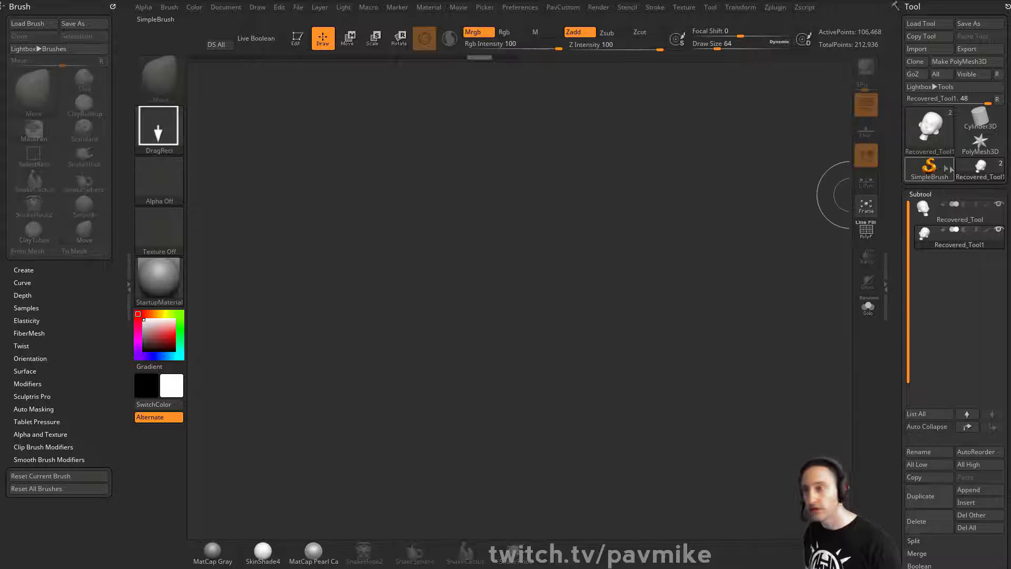
pyautogui.click(931, 168)
pyautogui.click(935, 125)
pyautogui.click(666, 136)
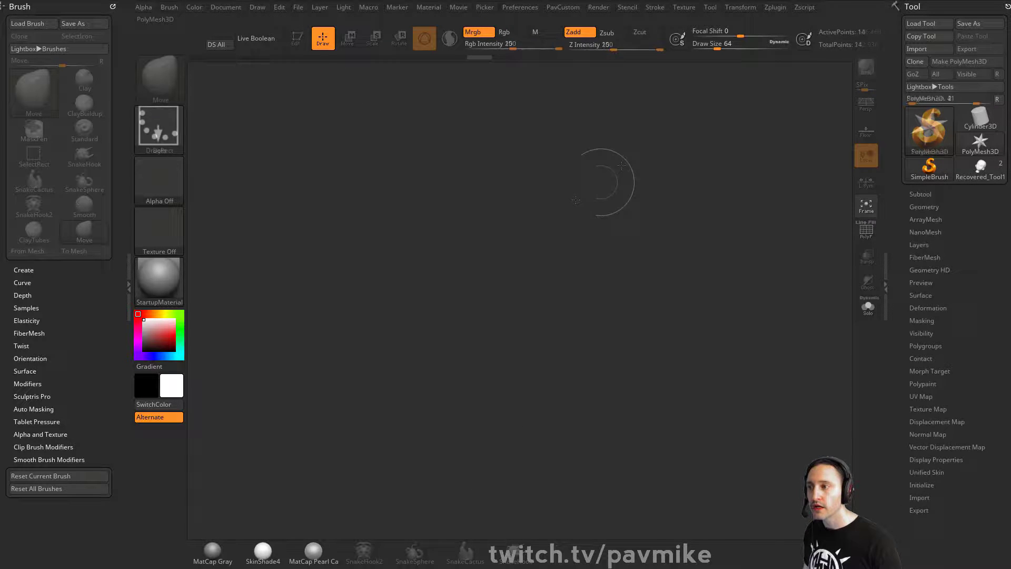
pyautogui.moveTo(496, 295); pyautogui.dragTo(488, 348)
pyautogui.press('t')
# Initialize the star as a QCube with resolution 2 in X, Y and Z, and show its polyframe.
pyautogui.click(921, 510)
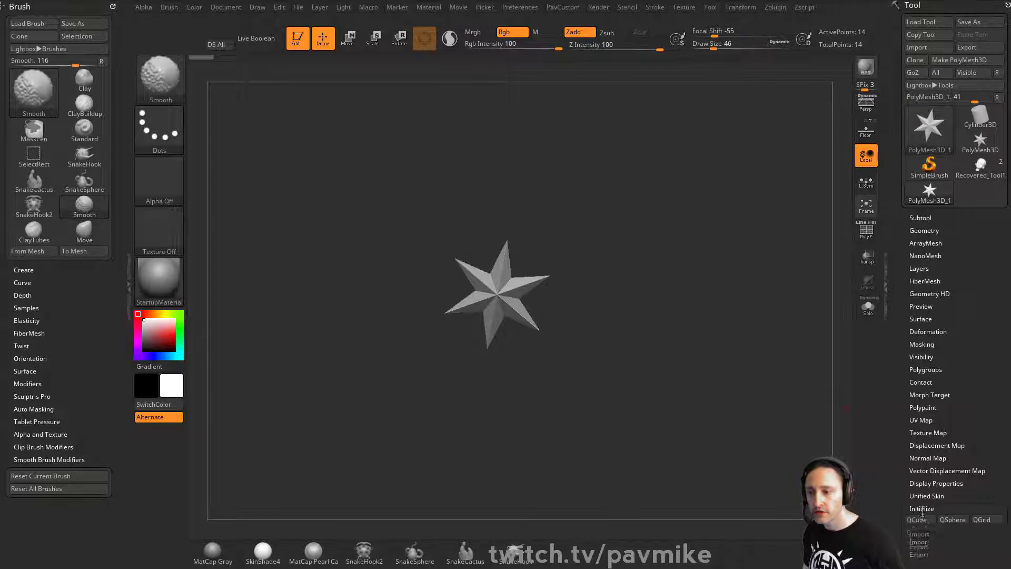
pyautogui.click(917, 521)
pyautogui.hotkey('shift', 'f')
# Hide and delete the cube's top and bottom faces, leaving an open four-sided tube.
pyautogui.moveTo(752, 295)
pyautogui.keyDown('alt'); pyautogui.mouseDown()
pyautogui.moveTo(764, 295)
pyautogui.moveTo(737, 354)
pyautogui.mouseUp(); pyautogui.keyUp('alt')
pyautogui.keyDown('ctrl'); pyautogui.keyDown('shift'); pyautogui.moveTo(318, 230); pyautogui.dragTo(638, 338); pyautogui.keyUp('shift'); pyautogui.keyUp('ctrl')
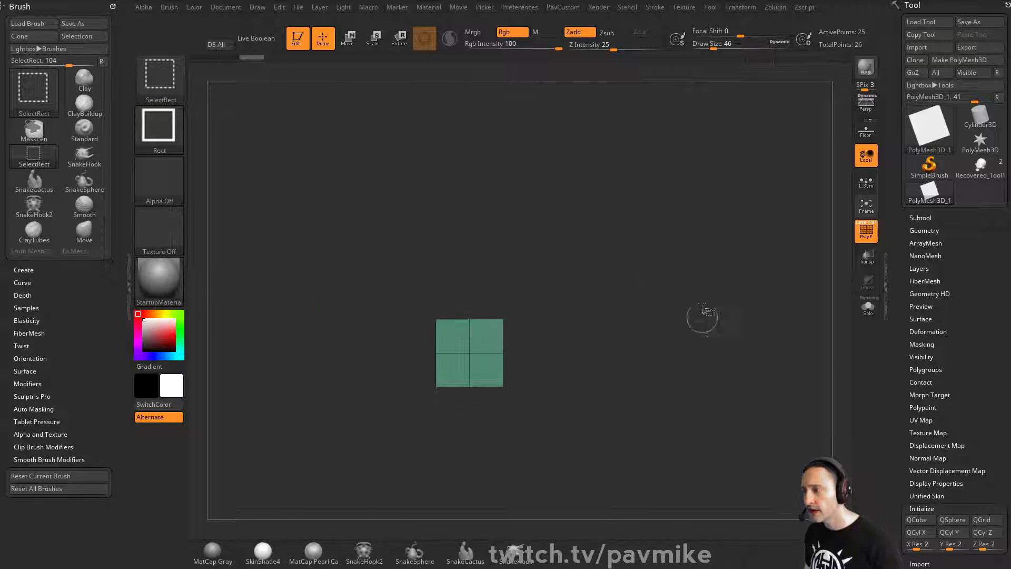
pyautogui.moveTo(726, 255); pyautogui.dragTo(697, 269)
pyautogui.press('1')
pyautogui.click(666, 157)
pyautogui.keyDown('shift'); pyautogui.moveTo(591, 267); pyautogui.dragTo(577, 316); pyautogui.keyUp('shift')
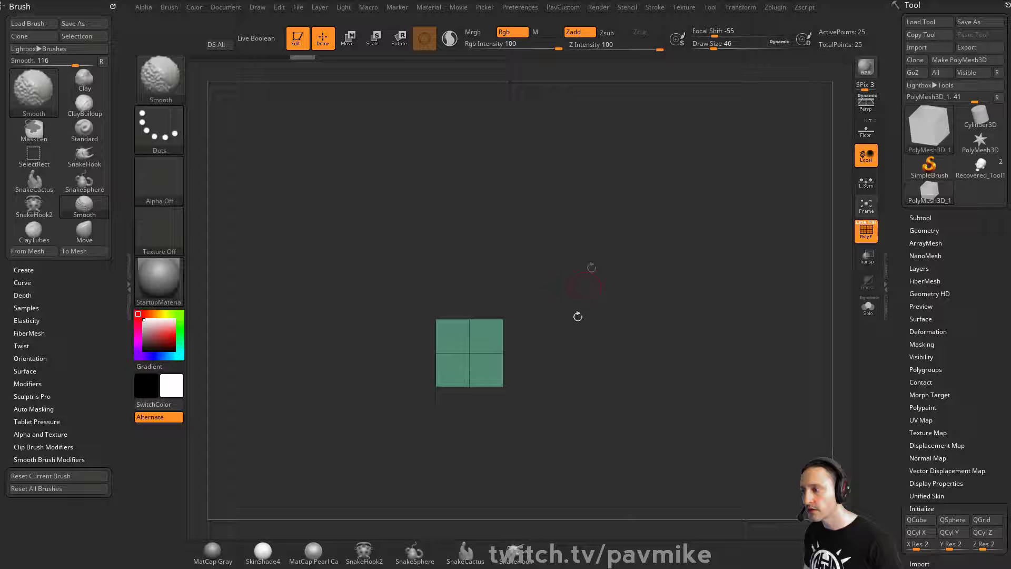
pyautogui.keyDown('ctrl'); pyautogui.keyDown('shift'); pyautogui.moveTo(599, 452); pyautogui.dragTo(399, 373); pyautogui.keyUp('shift'); pyautogui.keyUp('ctrl')
pyautogui.keyDown('ctrl'); pyautogui.keyDown('shift'); pyautogui.moveTo(660, 197); pyautogui.dragTo(656, 218); pyautogui.keyUp('shift'); pyautogui.keyUp('ctrl')
pyautogui.press('q')
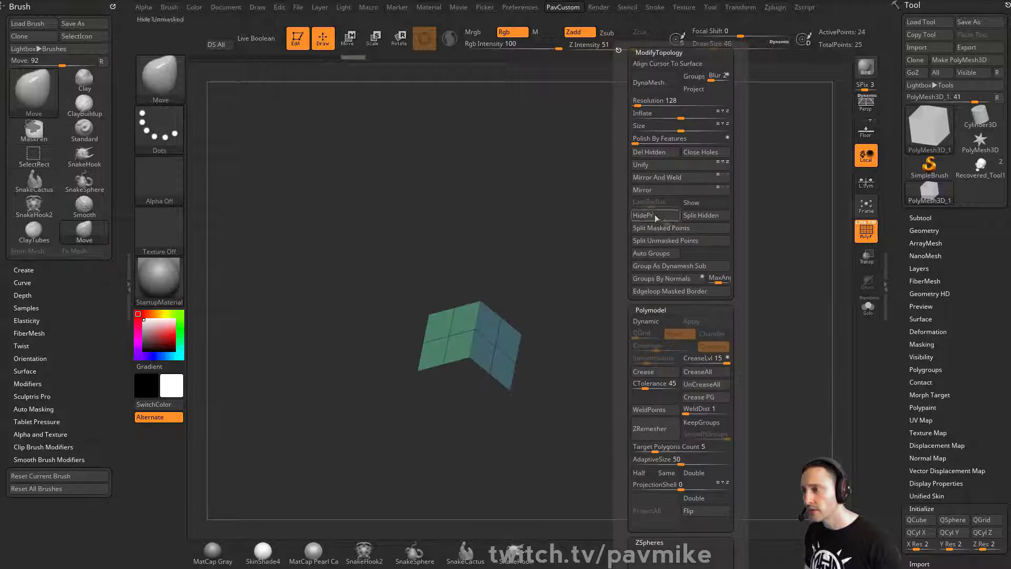
pyautogui.click(653, 154)
# Stretch the open tube vertically and re-divide it into three rows with ZModeler's Multiple EdgeLoops insert.
pyautogui.press('w')
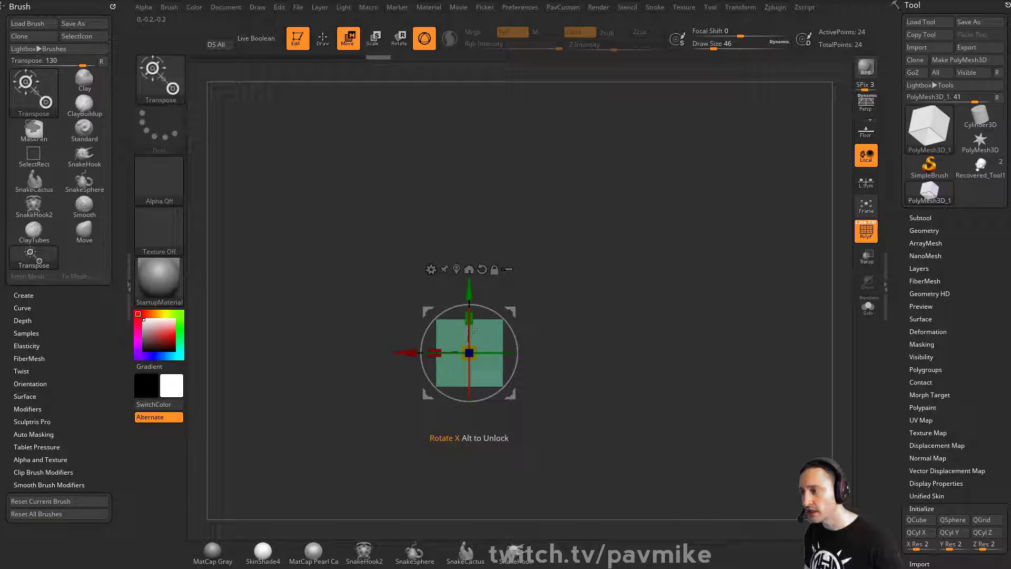
pyautogui.moveTo(470, 315); pyautogui.dragTo(470, 286)
pyautogui.press('q')
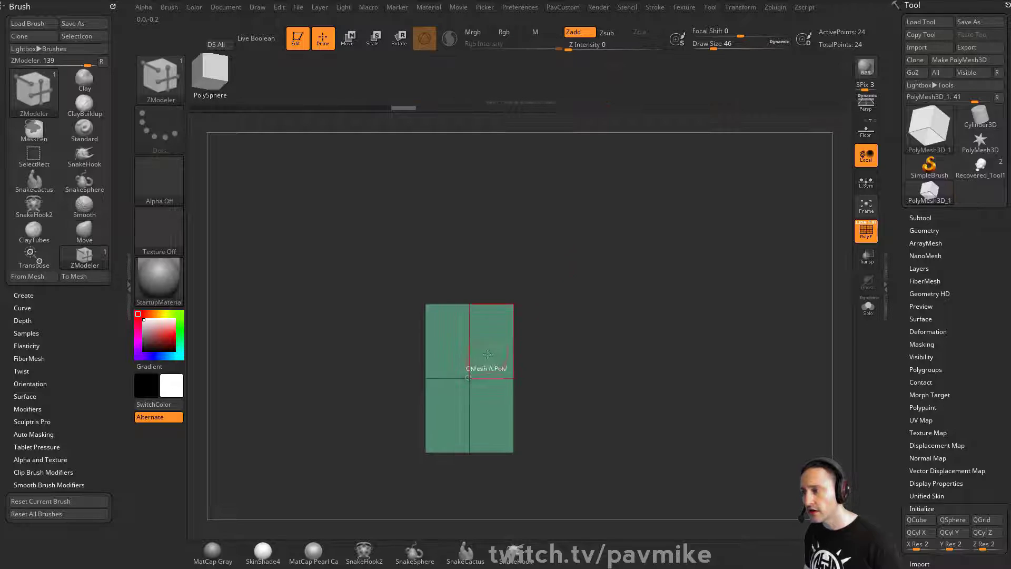
pyautogui.press('space')
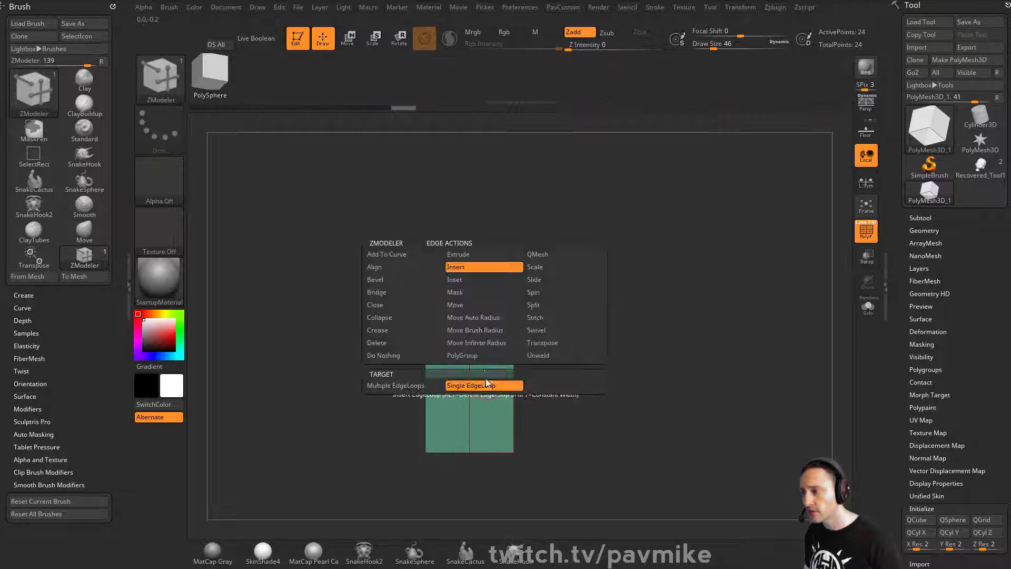
pyautogui.click(417, 383)
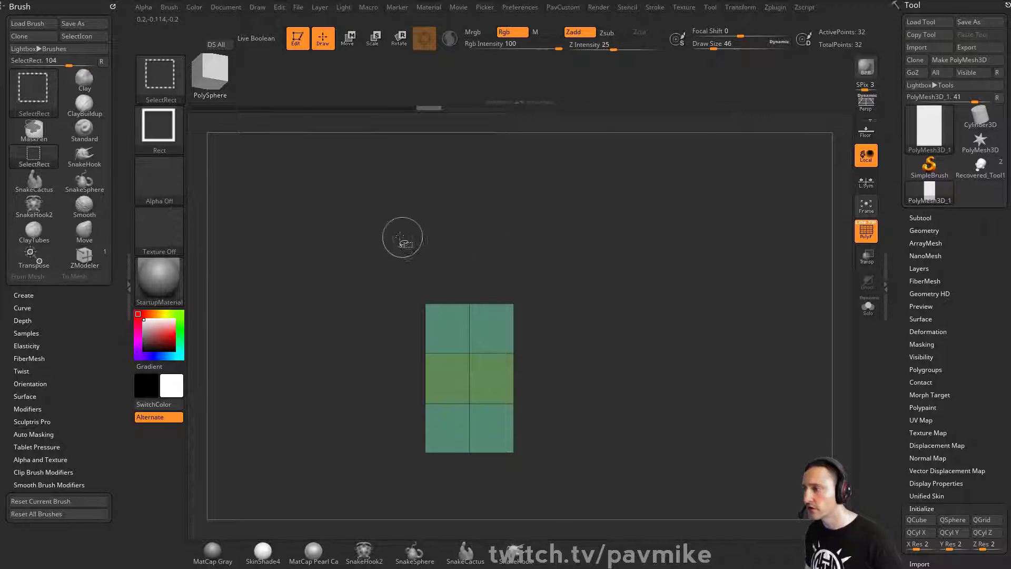
# Isolate the tube's top row of faces, assign it its own polygroup and show the whole tube again.
pyautogui.keyDown('ctrl'); pyautogui.keyDown('shift'); pyautogui.moveTo(358, 239); pyautogui.dragTo(574, 326); pyautogui.keyUp('shift'); pyautogui.keyUp('ctrl')
pyautogui.hotkey('ctrl', 'w')
pyautogui.keyDown('ctrl'); pyautogui.keyDown('shift'); pyautogui.click(653, 299); pyautogui.keyUp('shift'); pyautogui.keyUp('ctrl')
# Polygroup the tube's sides with Groups By Normals.
pyautogui.moveTo(684, 283); pyautogui.dragTo(660, 285)
pyautogui.press('`')
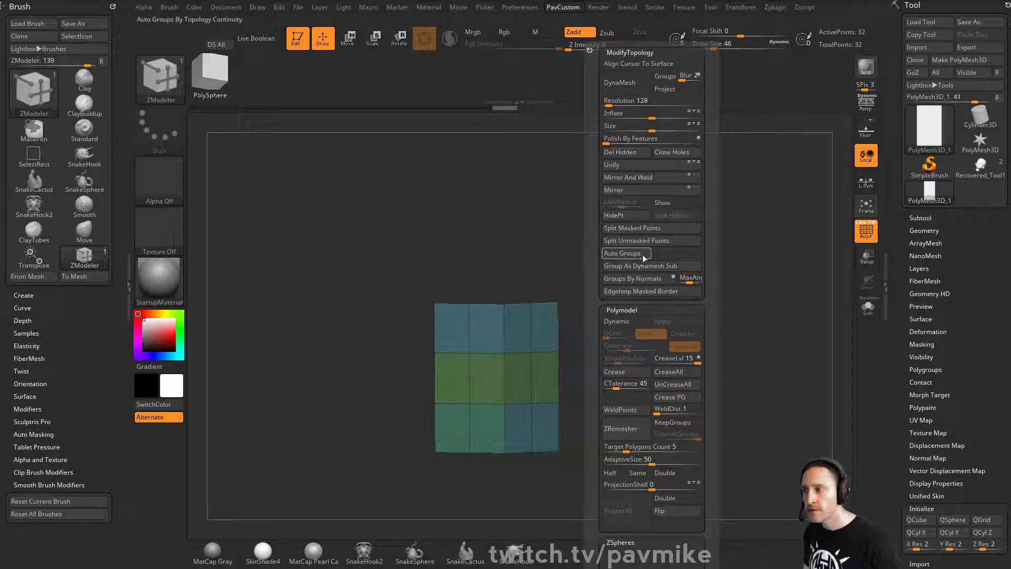
pyautogui.click(634, 277)
# Create a new InsertMesh brush from the tube, facing one of its flat sides.
pyautogui.moveTo(521, 283)
pyautogui.keyDown('shift'); pyautogui.mouseDown()
pyautogui.moveTo(671, 275)
pyautogui.moveTo(658, 260)
pyautogui.mouseUp(); pyautogui.keyUp('shift')
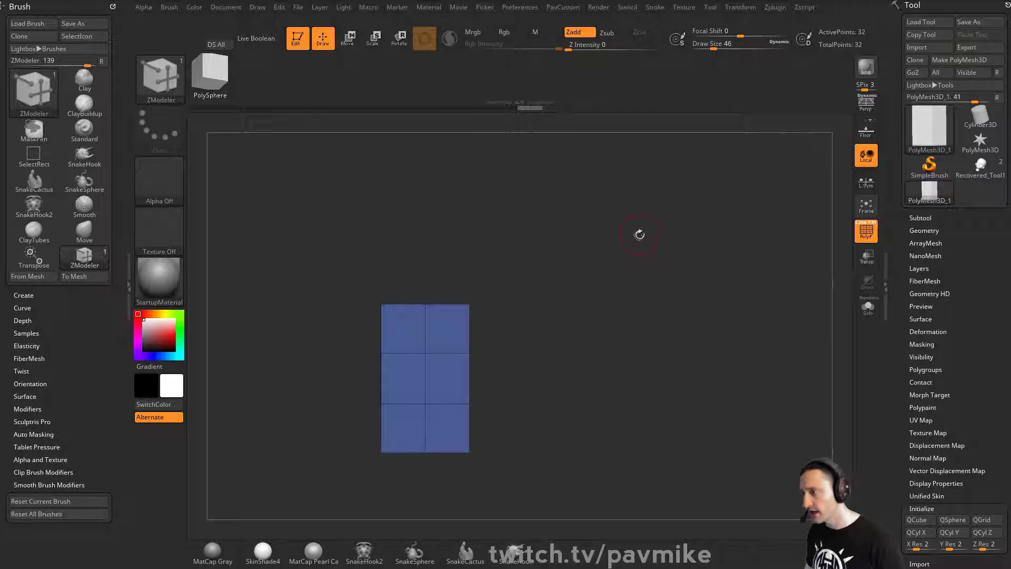
pyautogui.press('b')
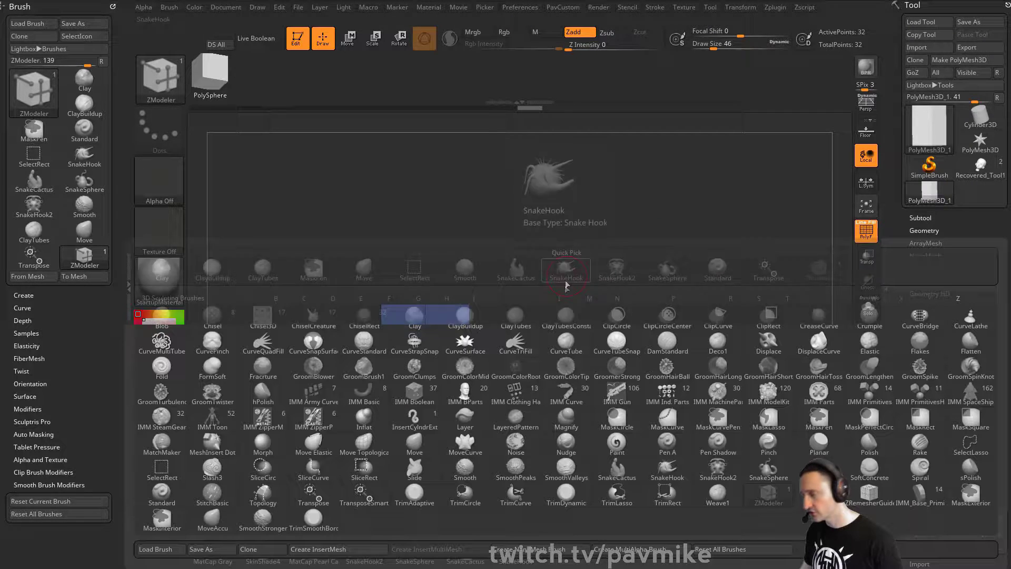
pyautogui.click(337, 549)
pyautogui.click(450, 186)
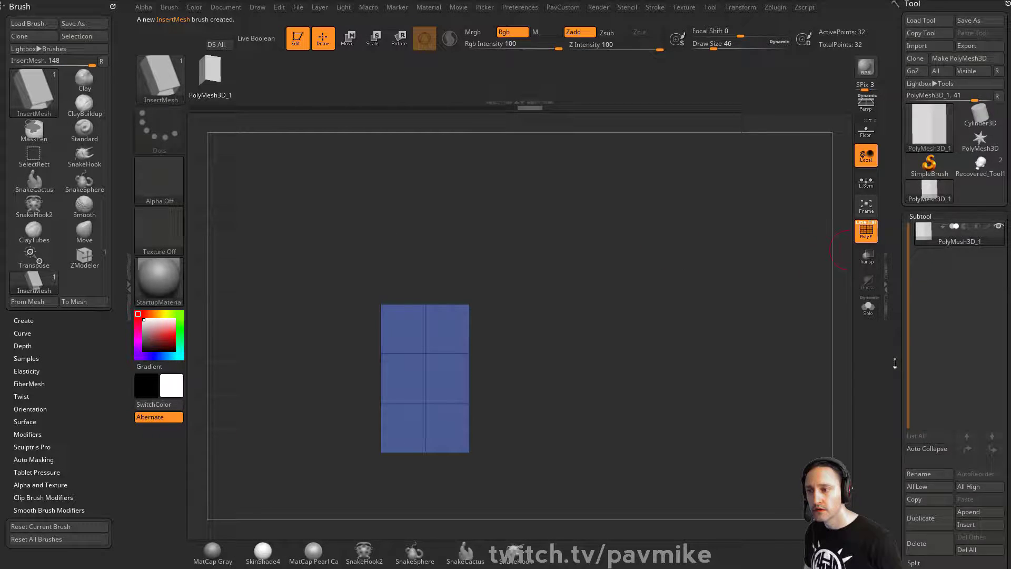
# Rotate the tube -45 degrees about its vertical axis.
pyautogui.moveTo(894, 362); pyautogui.dragTo(895, 317)
pyautogui.keyDown('shift'); pyautogui.moveTo(532, 237); pyautogui.dragTo(534, 354); pyautogui.keyUp('shift')
pyautogui.press('w')
pyautogui.keyDown('shift'); pyautogui.moveTo(465, 351); pyautogui.dragTo(469, 396); pyautogui.keyUp('shift')
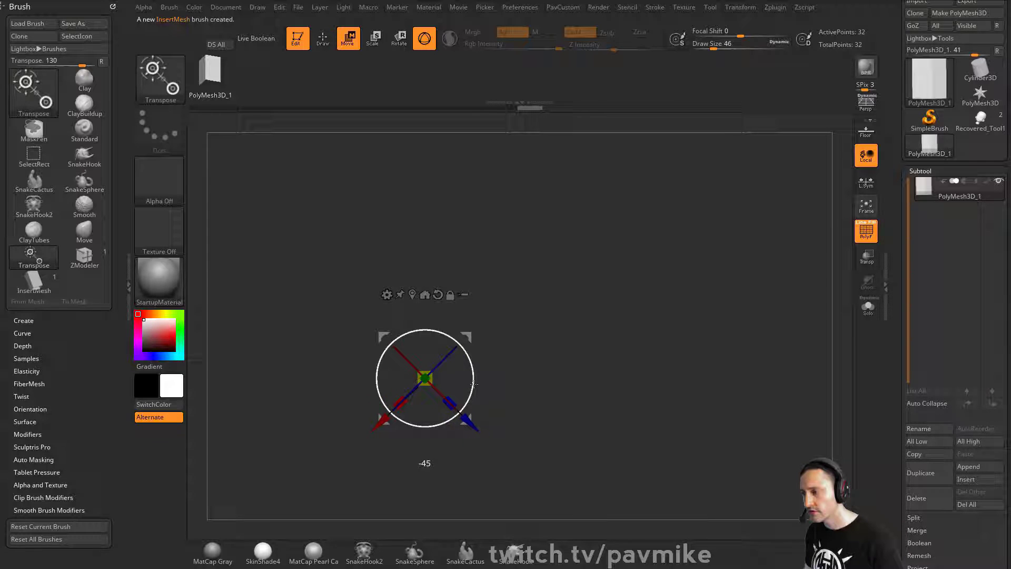
# Append the rotated tube to the existing InsertMesh brush as a second mesh.
pyautogui.press('q')
pyautogui.press('b')
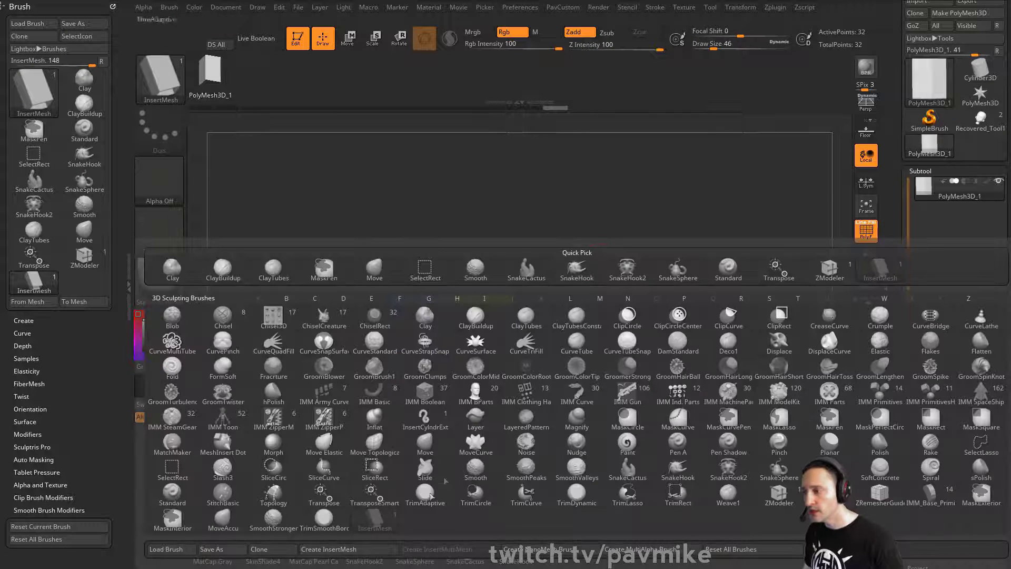
pyautogui.click(366, 549)
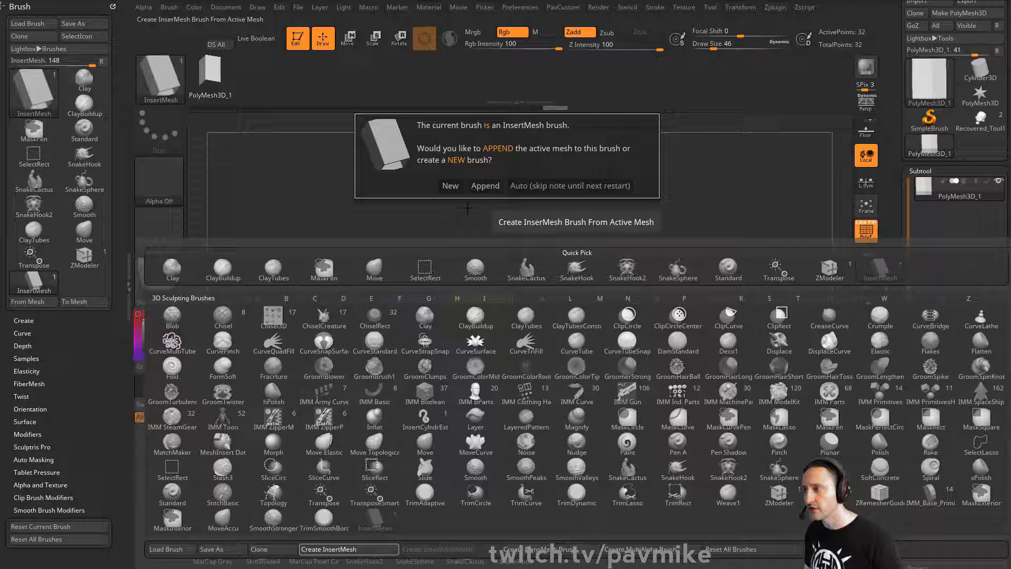
pyautogui.click(484, 188)
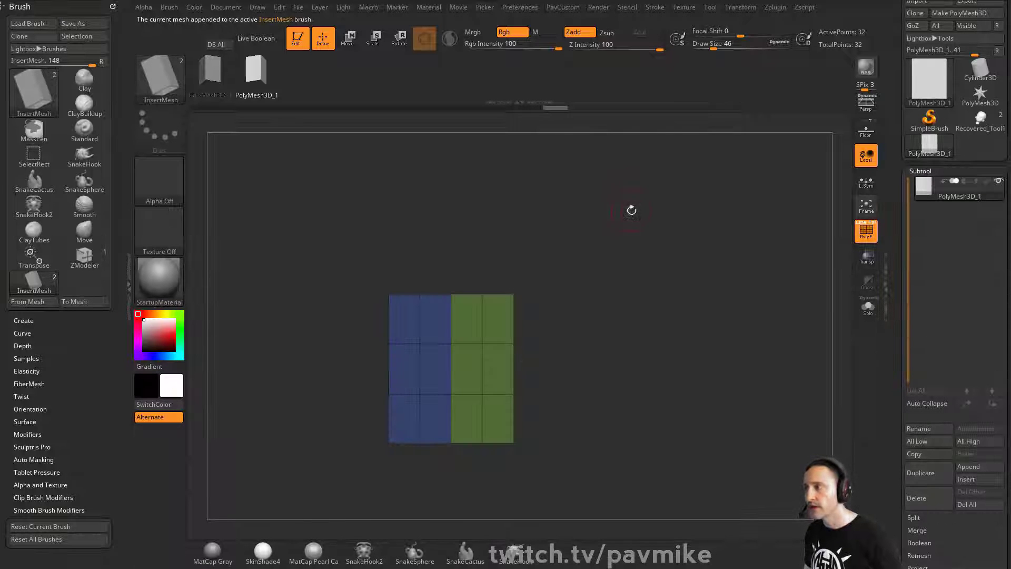
# Set the brush draw size to 54 and turn on Curve Mode for the InsertMesh brush.
pyautogui.press('s')
pyautogui.moveTo(632, 209)
pyautogui.keyDown('alt'); pyautogui.mouseDown()
pyautogui.moveTo(612, 241)
pyautogui.moveTo(559, 191)
pyautogui.mouseUp(); pyautogui.keyUp('alt')
pyautogui.click(618, 237)
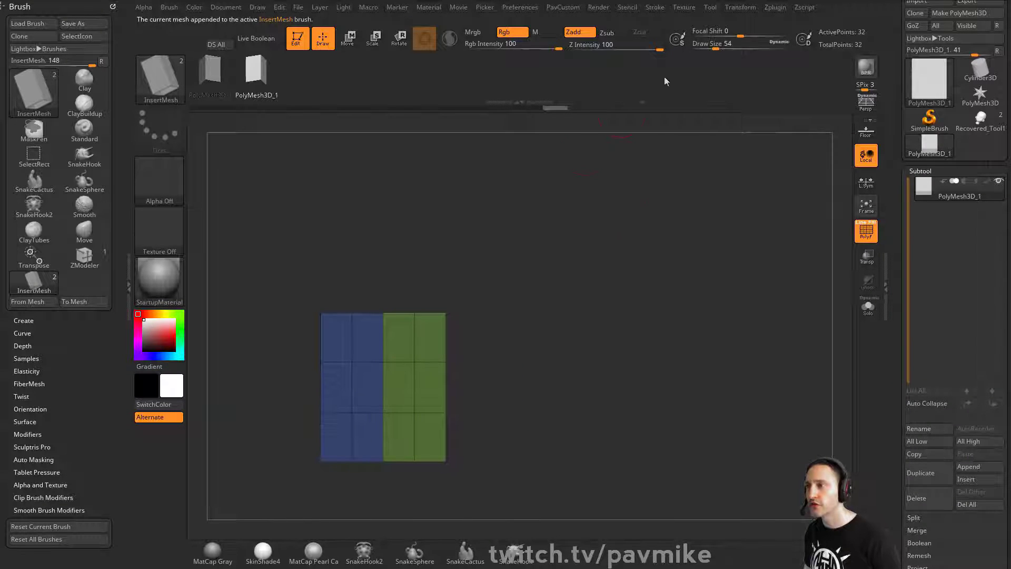
pyautogui.click(654, 8)
pyautogui.press('shift')
pyautogui.click(675, 193)
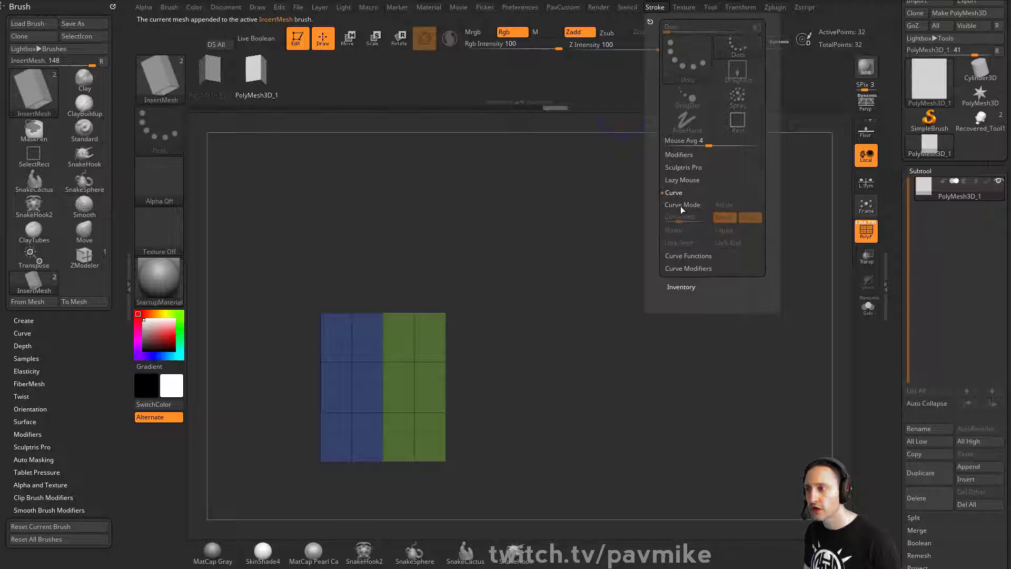
# Enable Weld Points and Stretch and set Curve Res to 4 for both meshes of the InsertMesh brush.
pyautogui.scroll(-4, 87, 303)
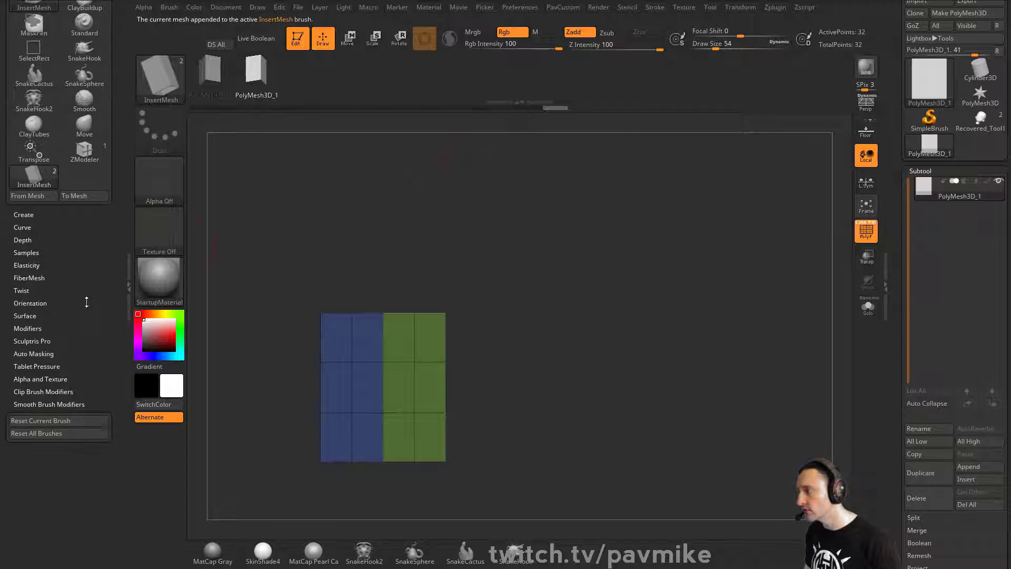
pyautogui.click(40, 328)
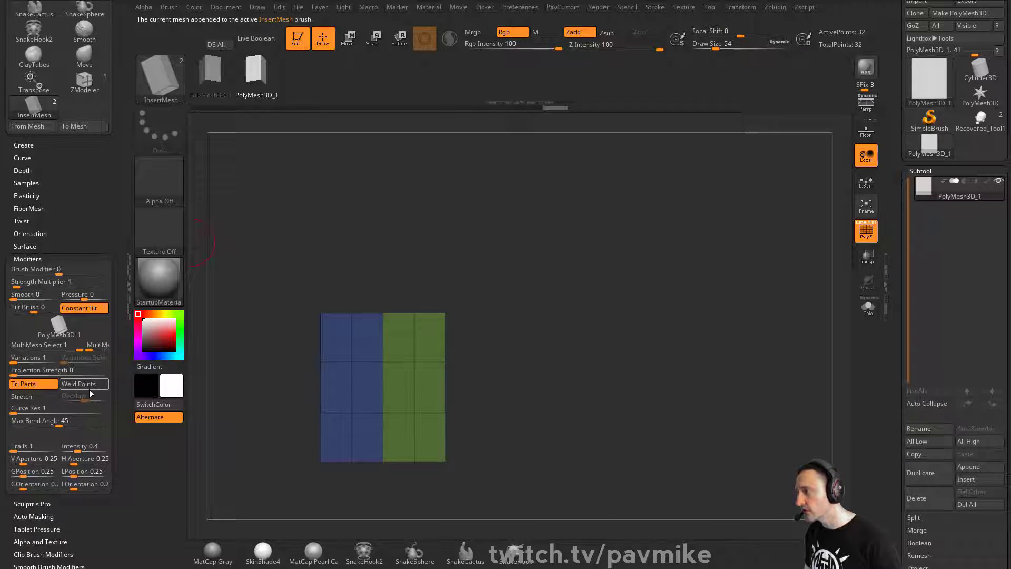
pyautogui.click(35, 398)
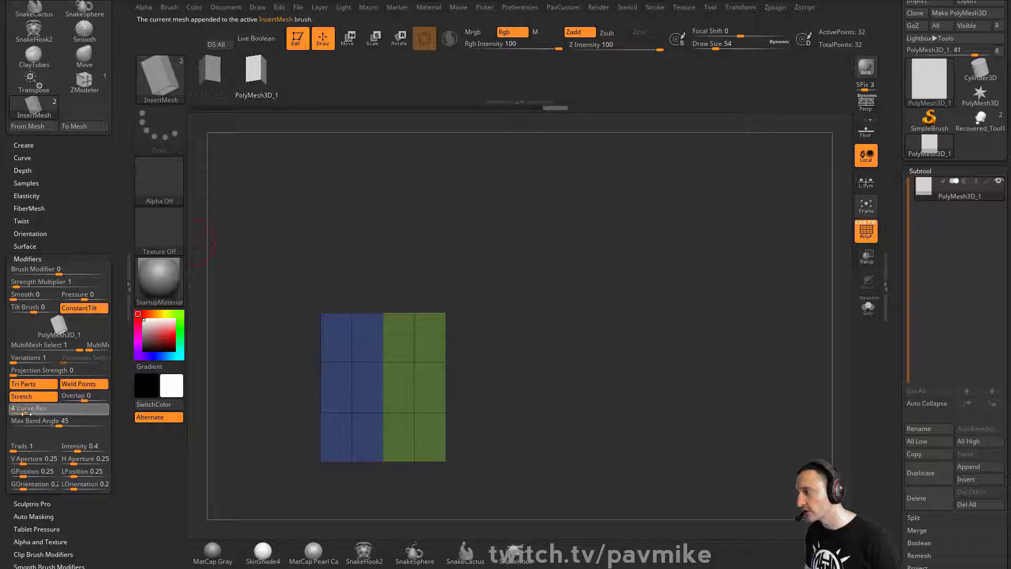
pyautogui.click(211, 81)
pyautogui.click(84, 384)
pyautogui.click(35, 399)
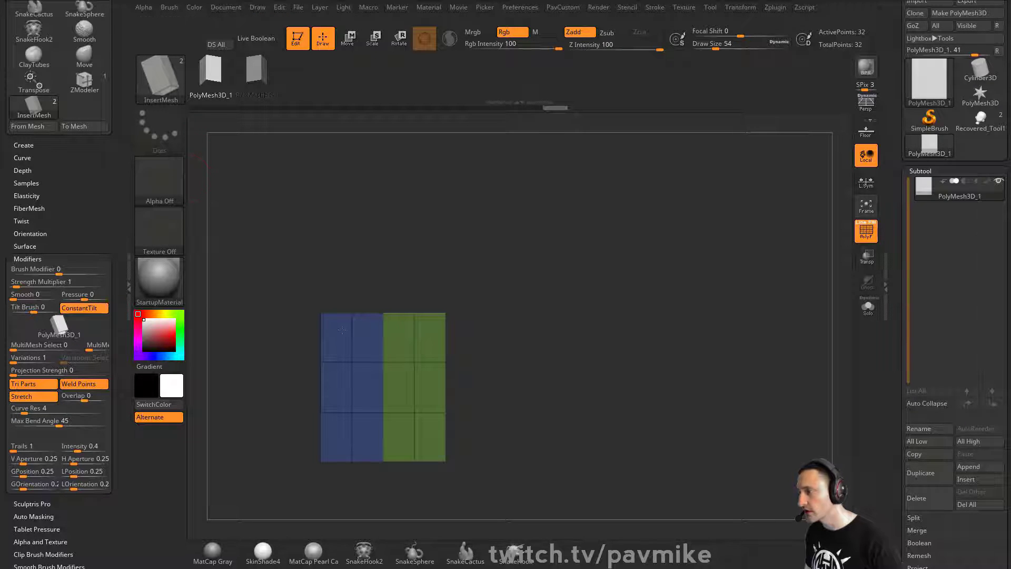
# Draw one long curved strand with the brush's first mesh and another below it with the rotated second mesh.
pyautogui.keyDown('alt'); pyautogui.moveTo(564, 324); pyautogui.dragTo(509, 321); pyautogui.keyUp('alt')
pyautogui.moveTo(349, 371); pyautogui.dragTo(621, 238)
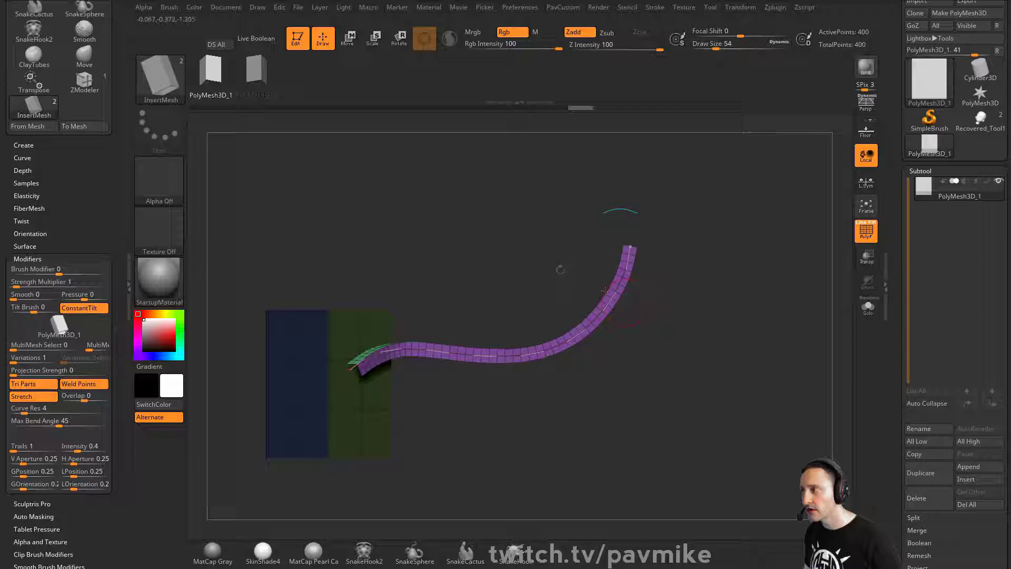
pyautogui.click(257, 79)
pyautogui.moveTo(343, 409); pyautogui.dragTo(619, 413)
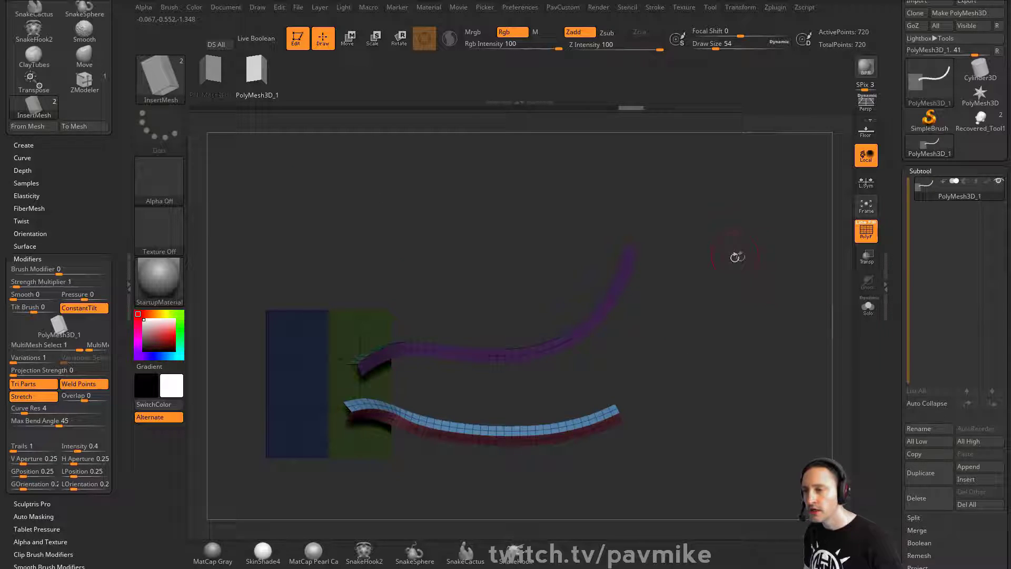
# Reshape the brush's Curve Falloff so strands taper at both ends, then draw a tapered strand above the existing two.
pyautogui.scroll(1, 68, 221)
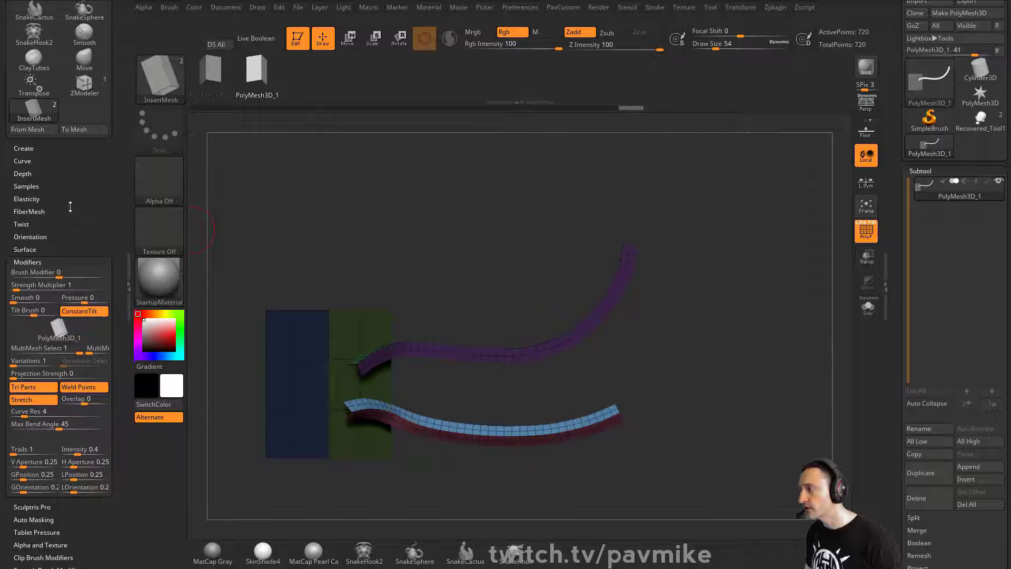
pyautogui.click(655, 6)
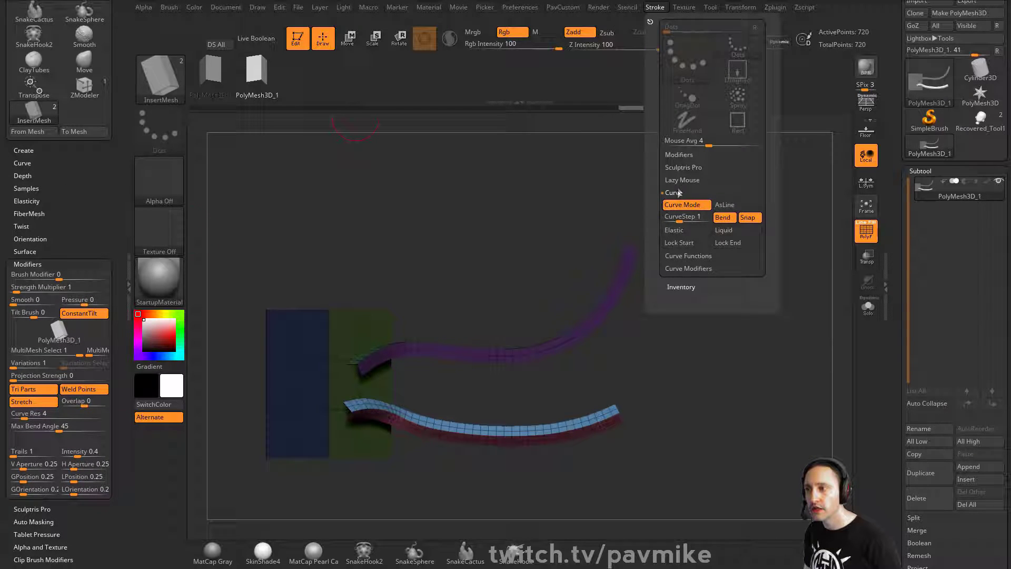
pyautogui.click(687, 256)
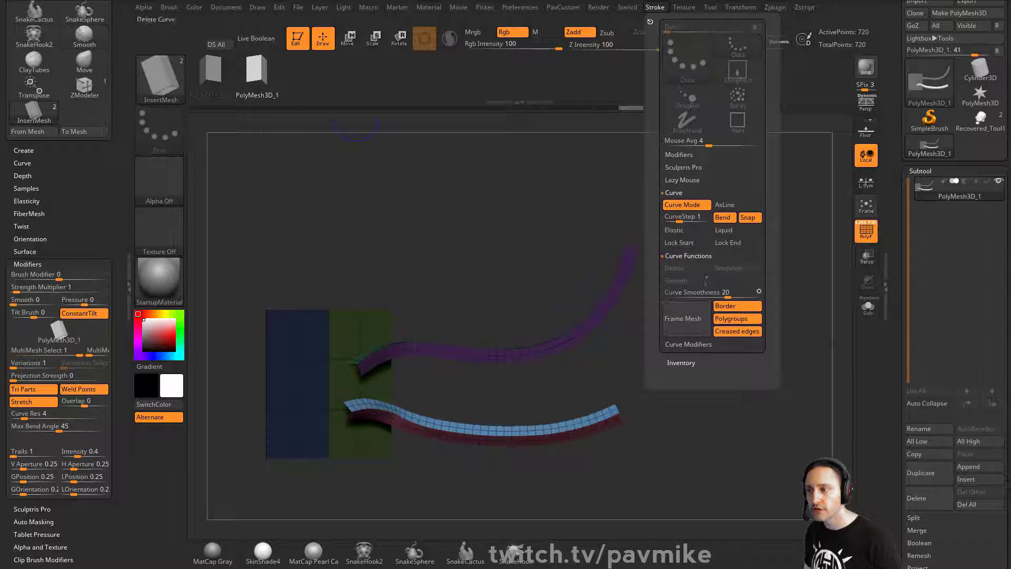
pyautogui.click(689, 344)
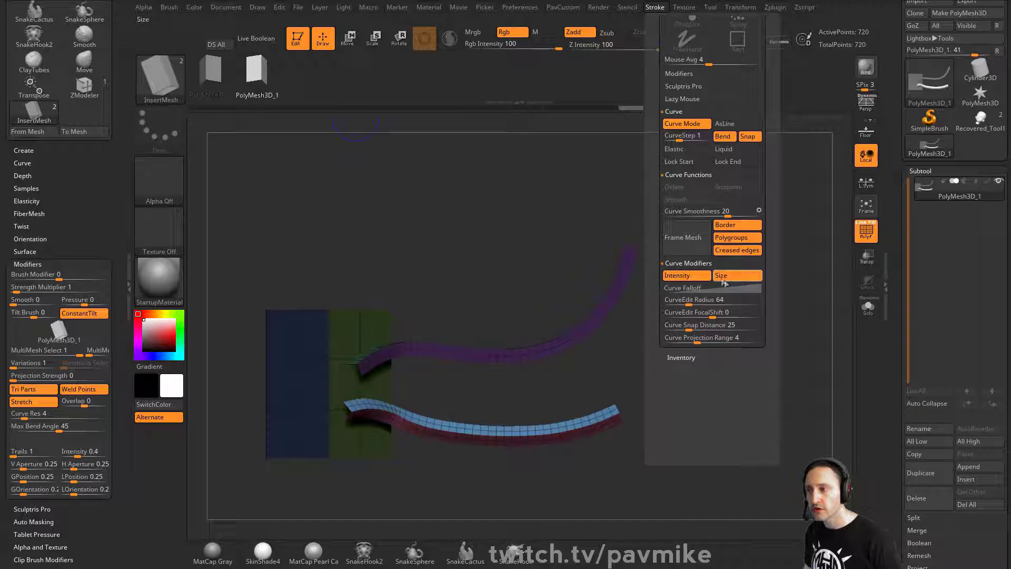
pyautogui.click(724, 287)
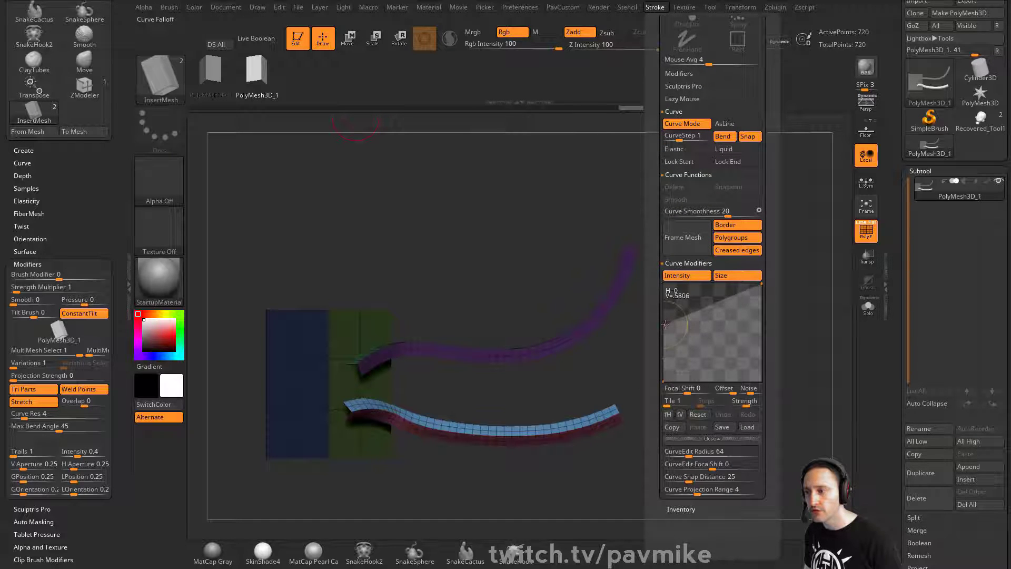
pyautogui.moveTo(697, 308)
pyautogui.mouseDown()
pyautogui.moveTo(705, 288)
pyautogui.moveTo(761, 315)
pyautogui.moveTo(761, 340)
pyautogui.moveTo(761, 328)
pyautogui.mouseUp()
pyautogui.moveTo(353, 324); pyautogui.dragTo(547, 199)
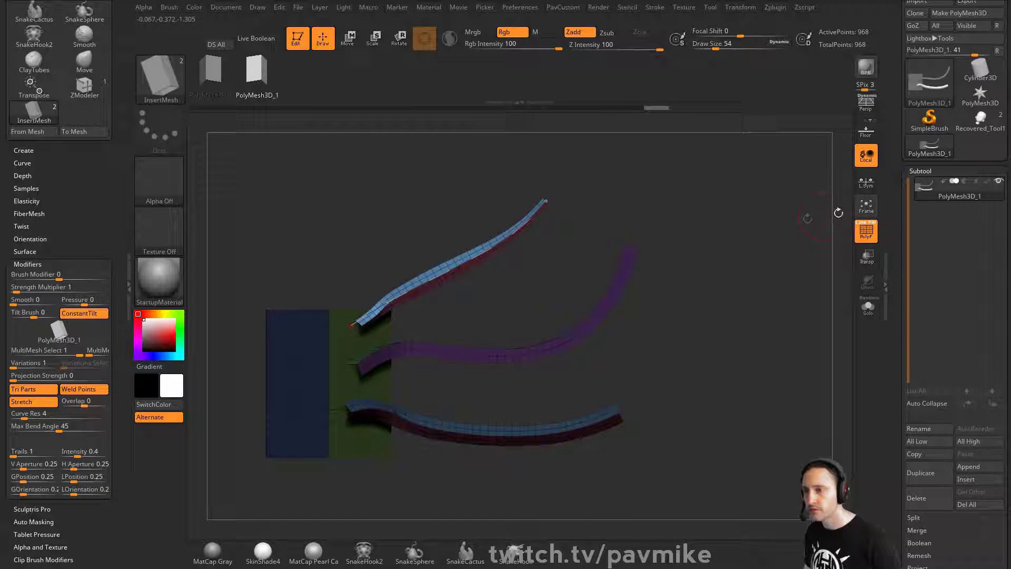
# Switch to the Recovered_Tool1 head, draw a hair strand along the front edge of the hair area, and set the draw size to 90.
pyautogui.click(968, 132)
pyautogui.moveTo(671, 274); pyautogui.dragTo(704, 316)
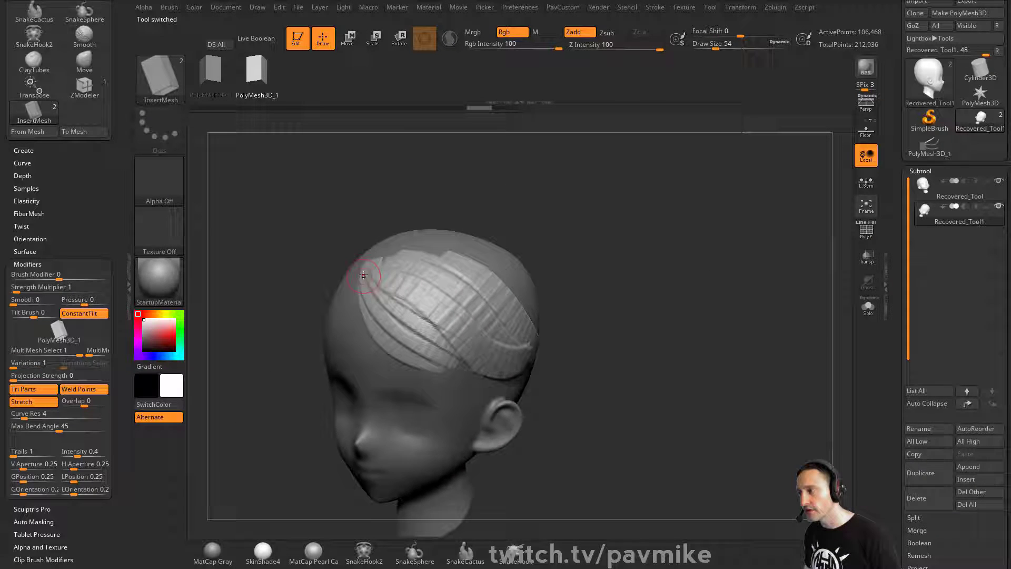
pyautogui.moveTo(425, 352); pyautogui.dragTo(461, 365)
pyautogui.moveTo(634, 314)
pyautogui.mouseDown()
pyautogui.moveTo(638, 284)
pyautogui.moveTo(589, 232)
pyautogui.moveTo(580, 261)
pyautogui.moveTo(361, 225)
pyautogui.mouseUp()
pyautogui.press('s')
pyautogui.click(376, 318)
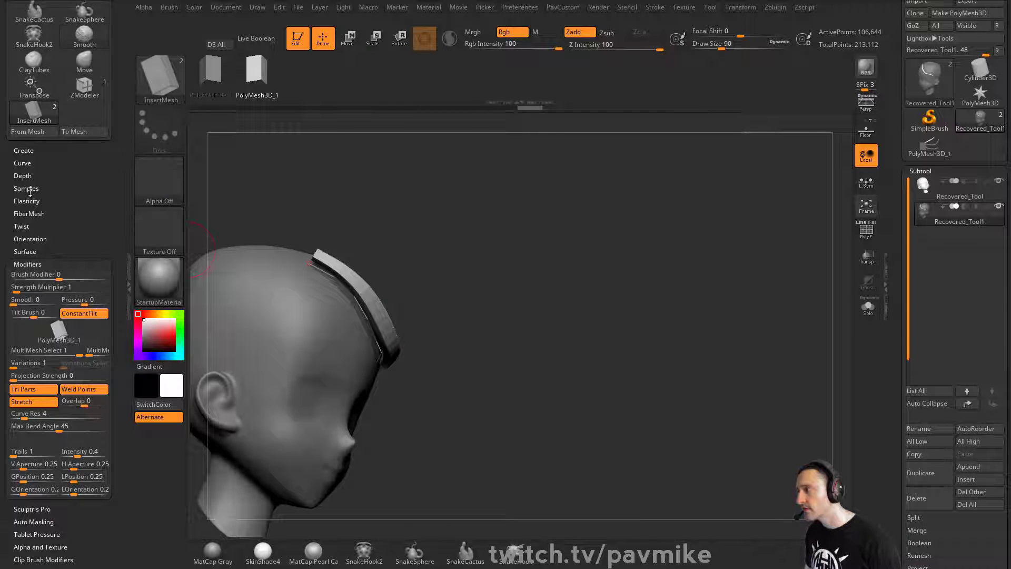
# Set the brush's Imbed depth to 31 and refresh the strand on the head.
pyautogui.click(23, 176)
pyautogui.click(347, 294)
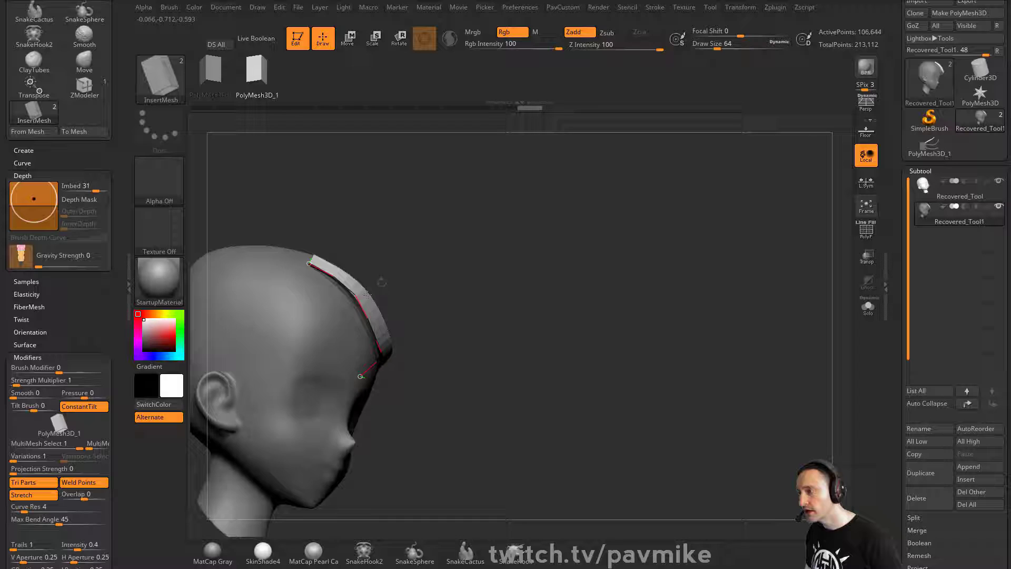
pyautogui.moveTo(647, 258); pyautogui.dragTo(526, 288)
pyautogui.keyDown('alt'); pyautogui.moveTo(643, 220); pyautogui.dragTo(579, 237); pyautogui.keyUp('alt')
# Start saving the InsertMesh brush as a preset and go to the ZBrush 2018 installation folder.
pyautogui.click(170, 8)
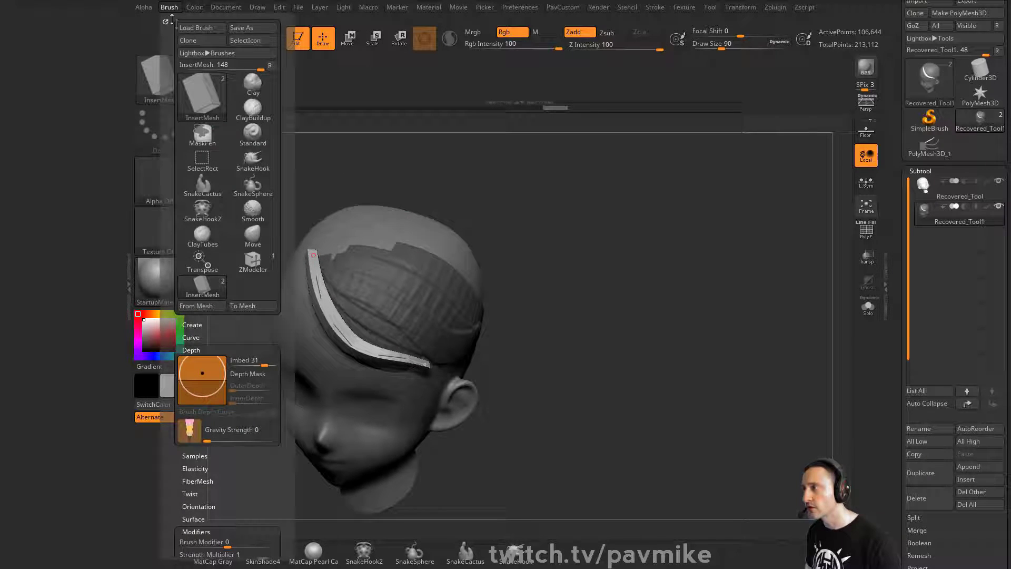
pyautogui.click(248, 42)
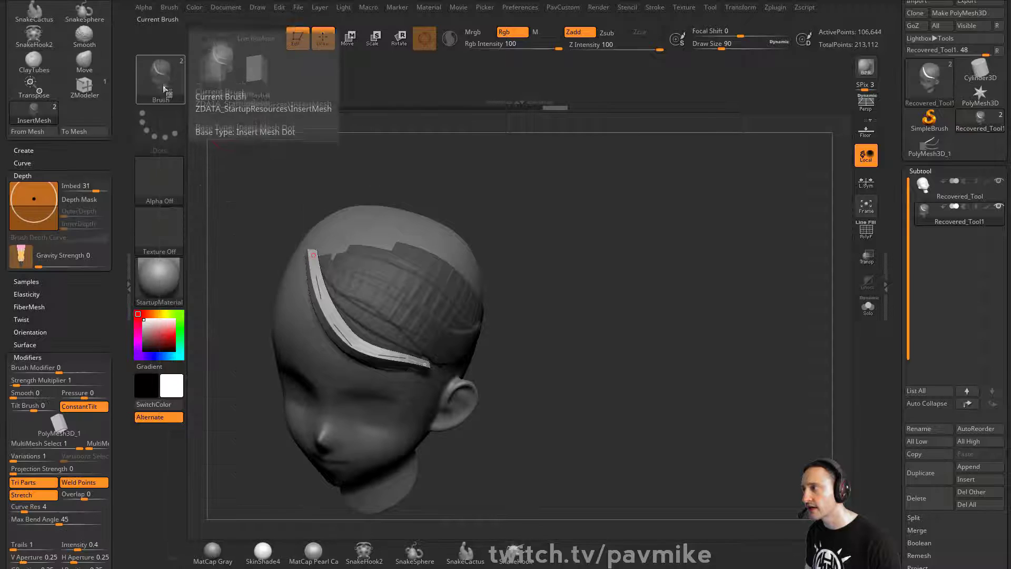
pyautogui.click(169, 8)
pyautogui.click(267, 29)
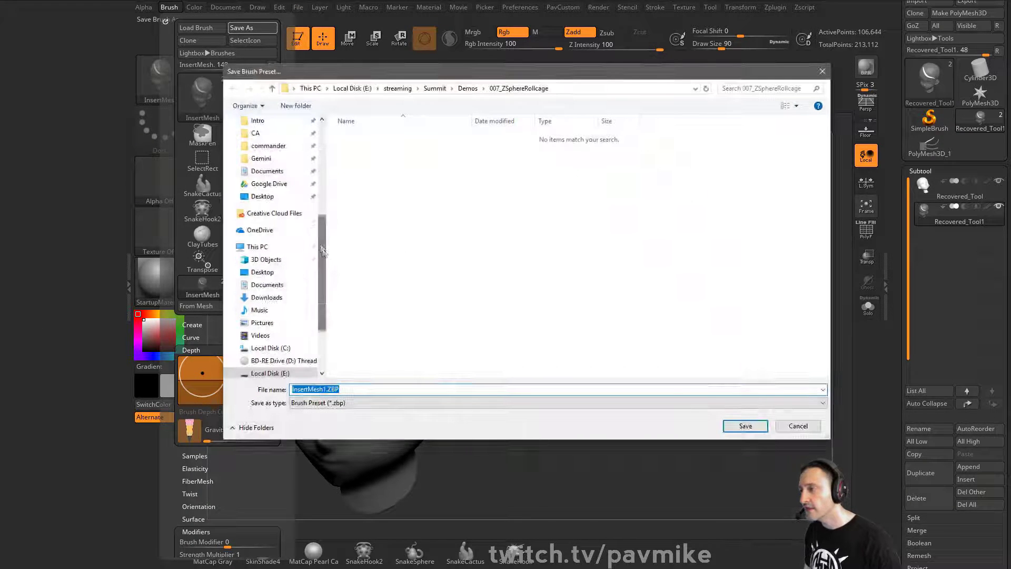
pyautogui.scroll(5, 274, 217)
pyautogui.click(274, 217)
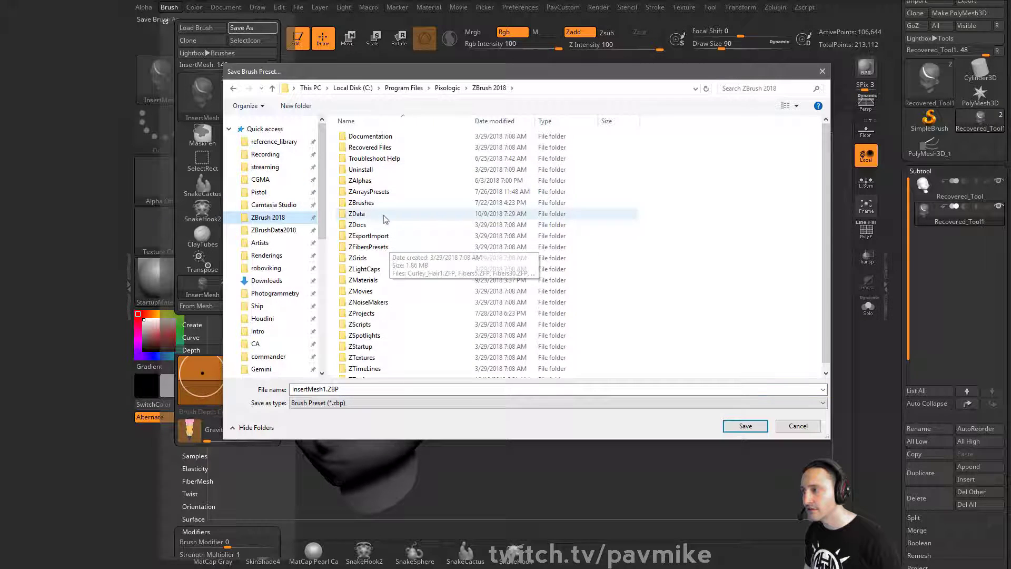
# Look into the ZBrushes folder and the BrushPresets folder inside ZStartup as possible save locations.
pyautogui.doubleClick(440, 218)
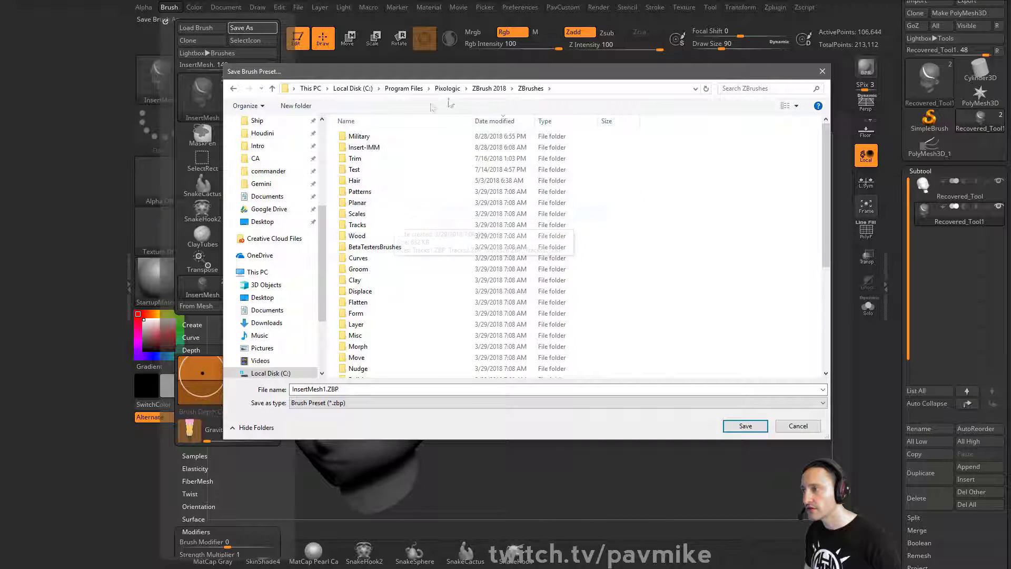
pyautogui.press('BackSpace')
pyautogui.doubleClick(400, 346)
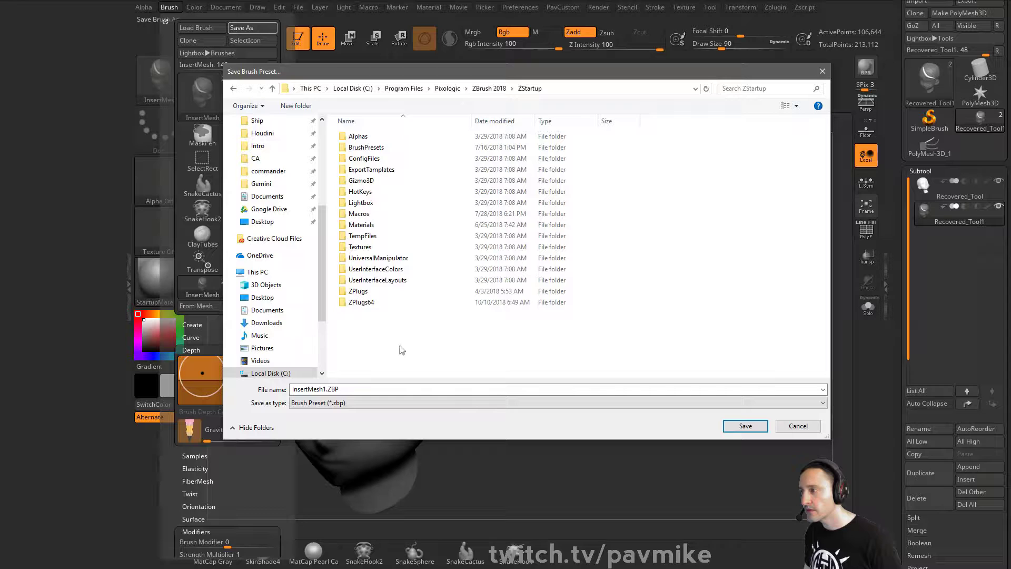
pyautogui.doubleClick(380, 147)
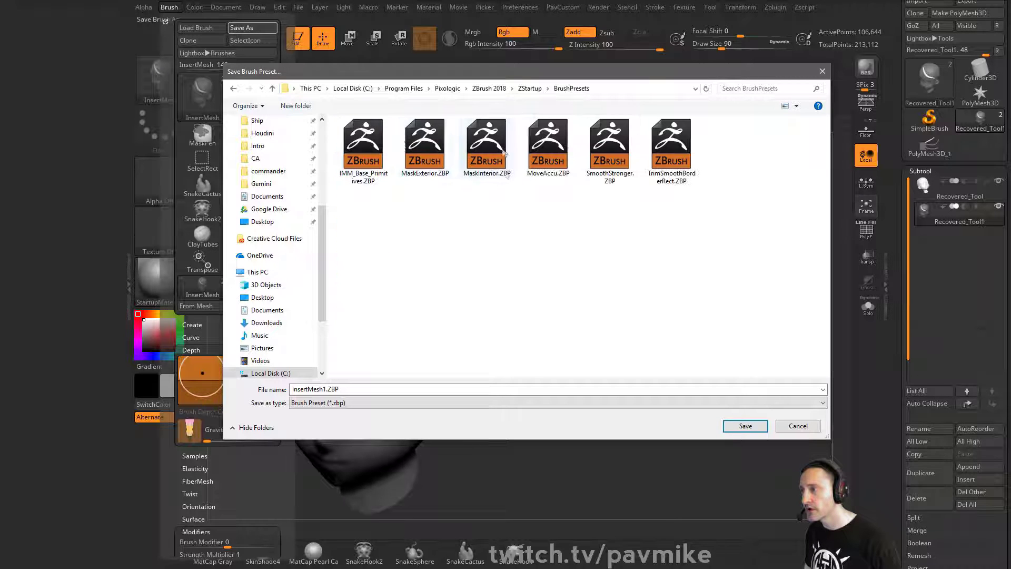
# Save the brush preset as InsertMesh1.ZBP in the BrushPresets folder inside ZData.
pyautogui.click(530, 88)
pyautogui.click(489, 88)
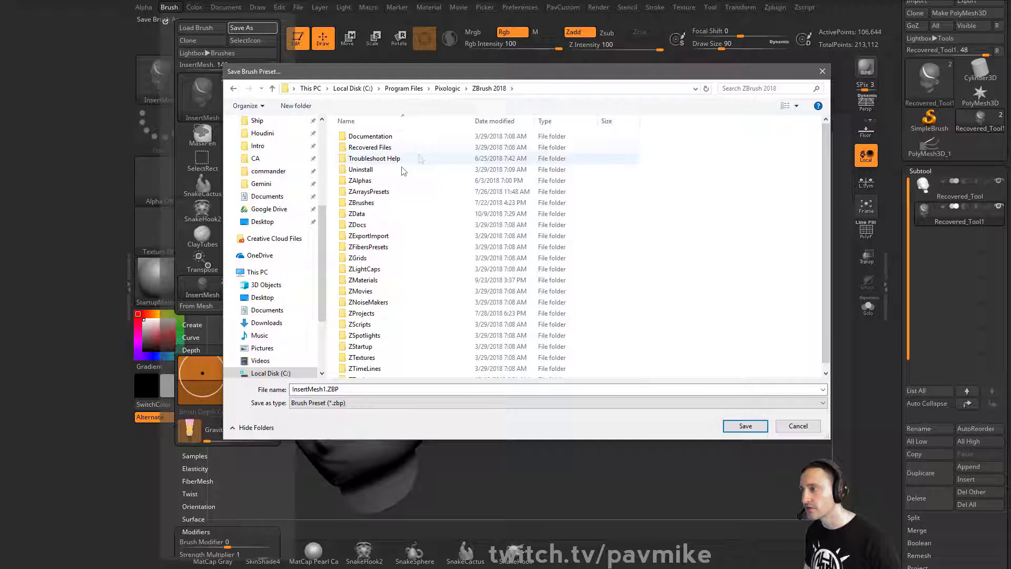
pyautogui.doubleClick(371, 201)
pyautogui.doubleClick(380, 158)
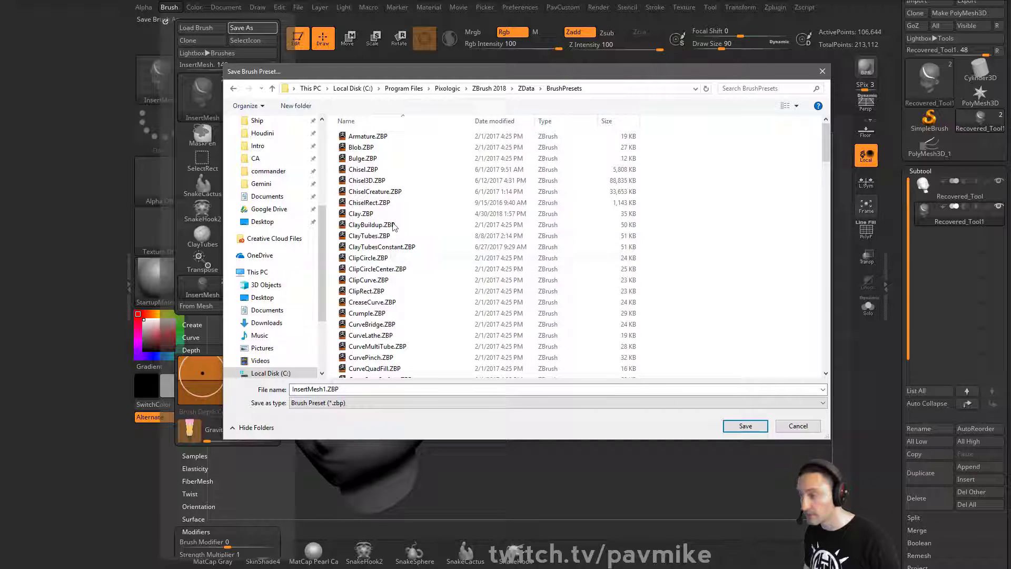
pyautogui.click(745, 425)
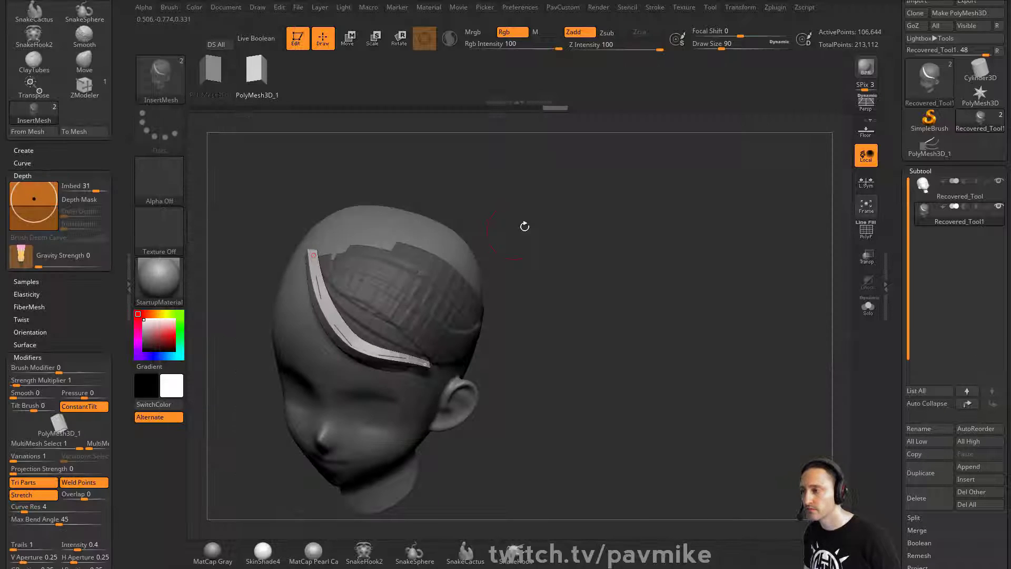
# Keep the Stroke palette docked beside the canvas and turn off Bend and Snap for the curve.
pyautogui.moveTo(524, 226)
pyautogui.mouseDown()
pyautogui.moveTo(670, 286)
pyautogui.moveTo(687, 257)
pyautogui.moveTo(667, 280)
pyautogui.mouseUp()
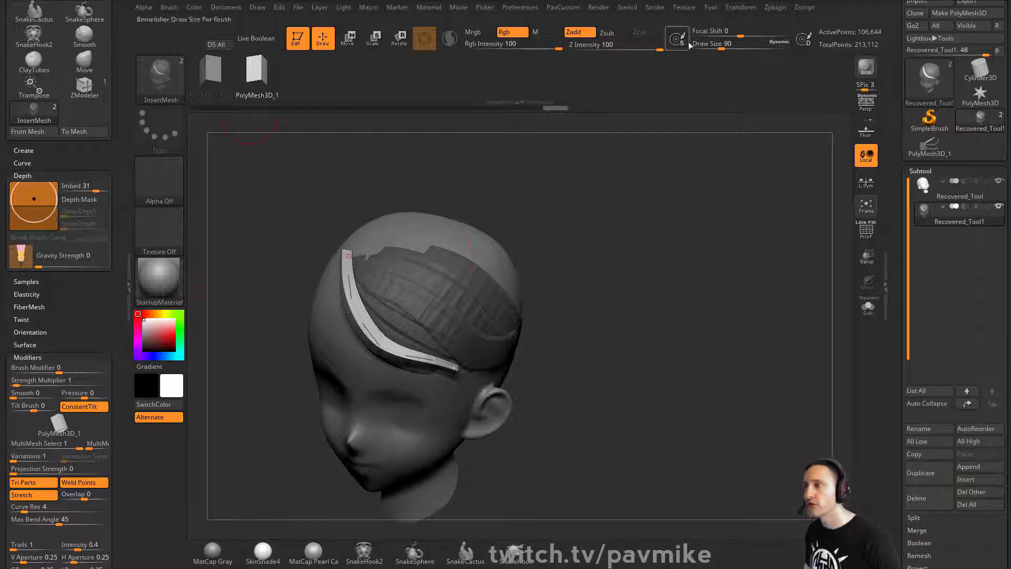
pyautogui.click(652, 9)
pyautogui.moveTo(115, 291); pyautogui.dragTo(111, 353)
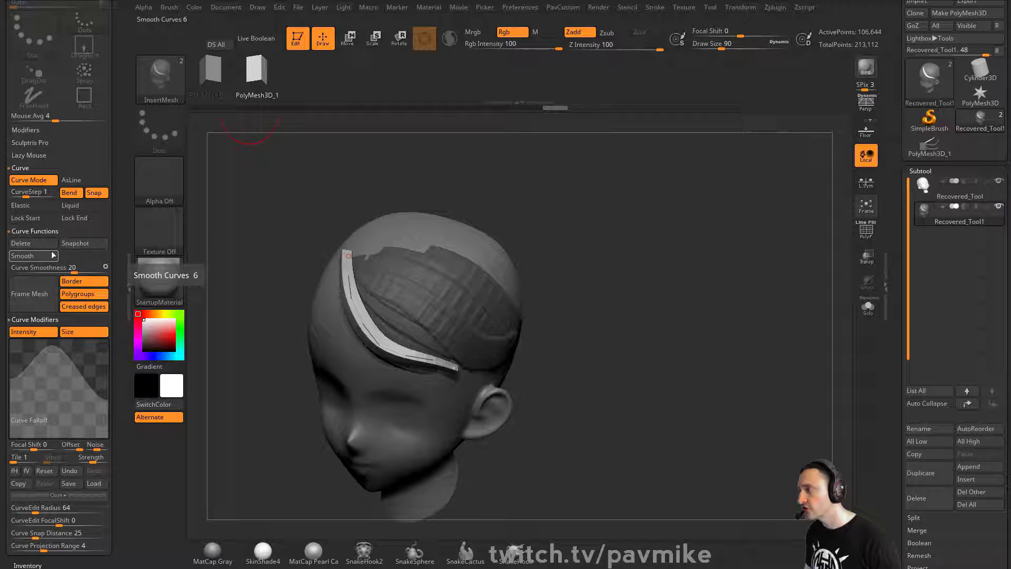
pyautogui.click(69, 192)
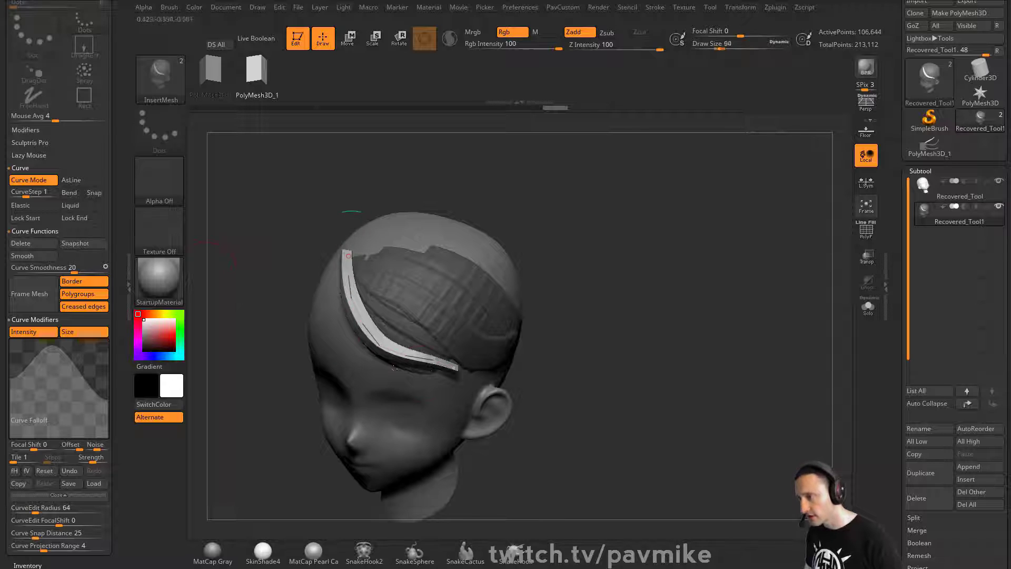
# Snapshot the hair strand and move the live curve slightly up the head to form a second strand beside it.
pyautogui.keyDown('alt'); pyautogui.moveTo(655, 306); pyautogui.dragTo(665, 285); pyautogui.keyUp('alt')
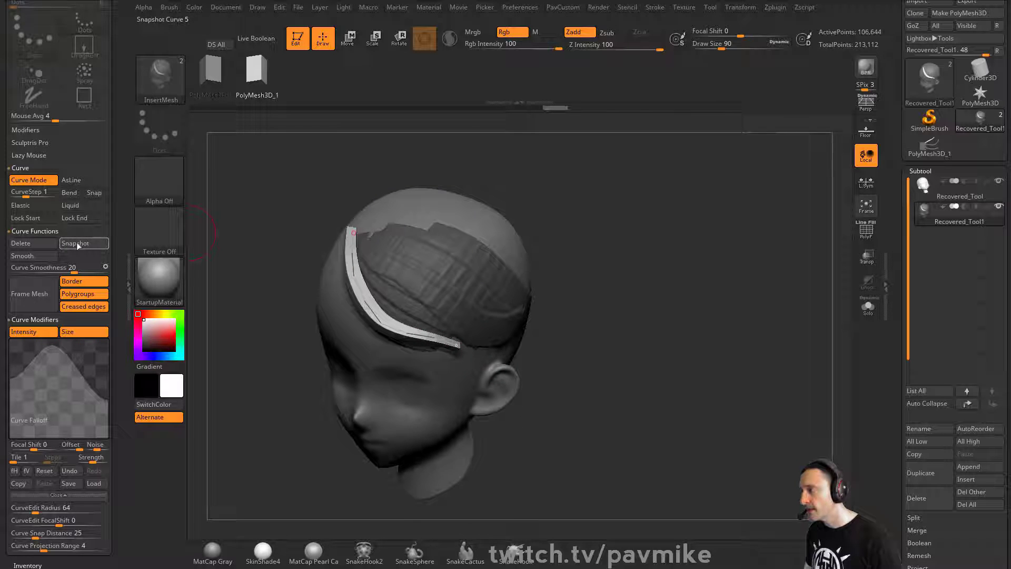
pyautogui.moveTo(276, 219); pyautogui.dragTo(635, 237)
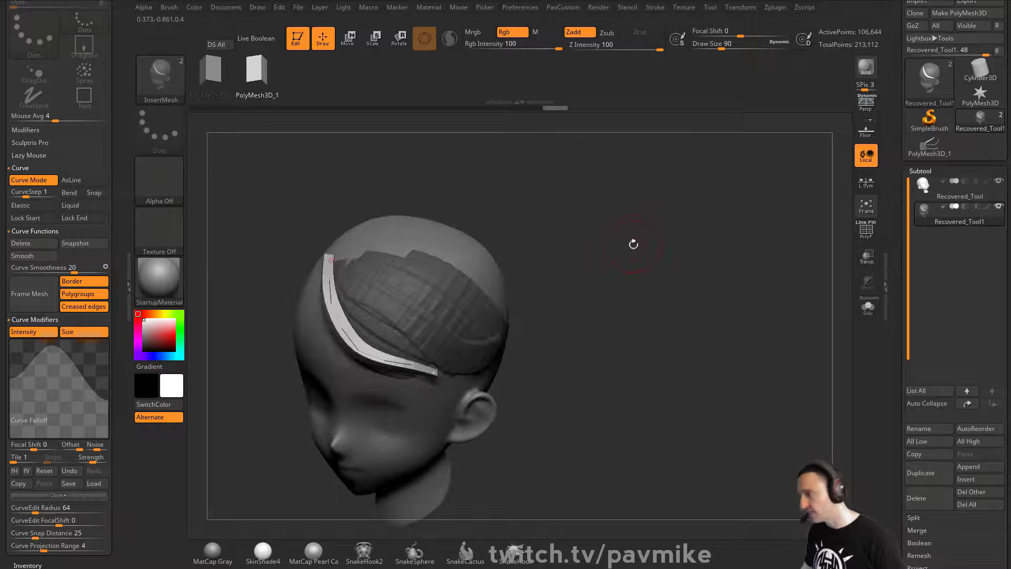
pyautogui.moveTo(370, 340); pyautogui.dragTo(384, 323)
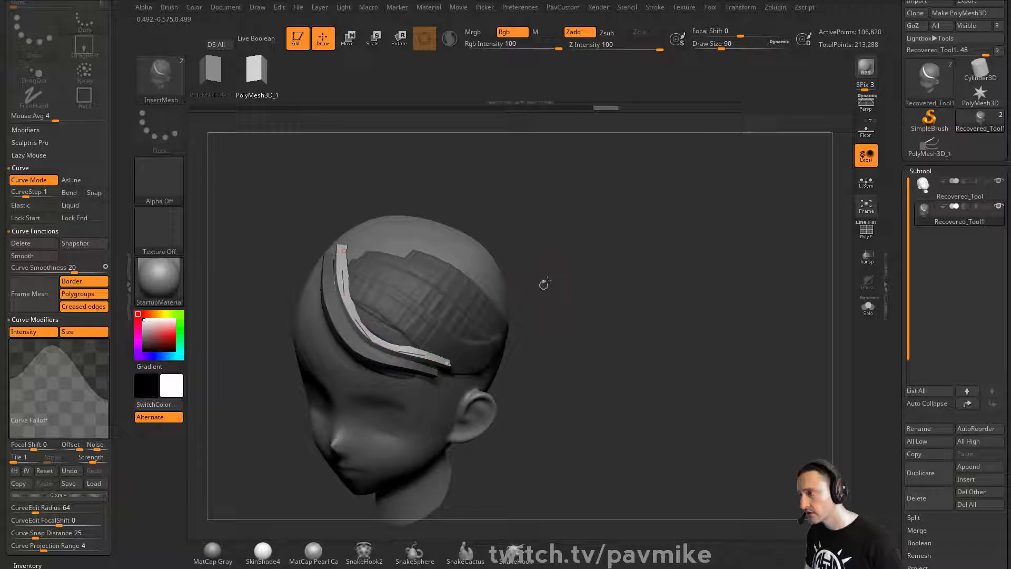
pyautogui.moveTo(543, 284); pyautogui.dragTo(579, 274)
pyautogui.moveTo(370, 337); pyautogui.dragTo(367, 340)
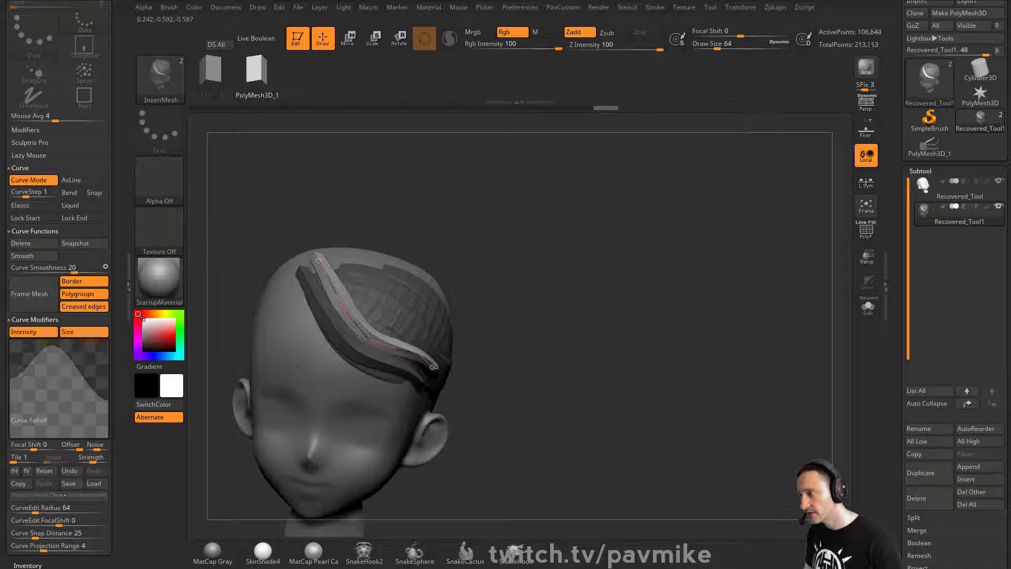
# Turn Bend and Snap back on and adjust the upper end of the live strand's curve.
pyautogui.click(92, 193)
pyautogui.moveTo(447, 207); pyautogui.dragTo(380, 230)
pyautogui.moveTo(330, 256); pyautogui.dragTo(317, 255)
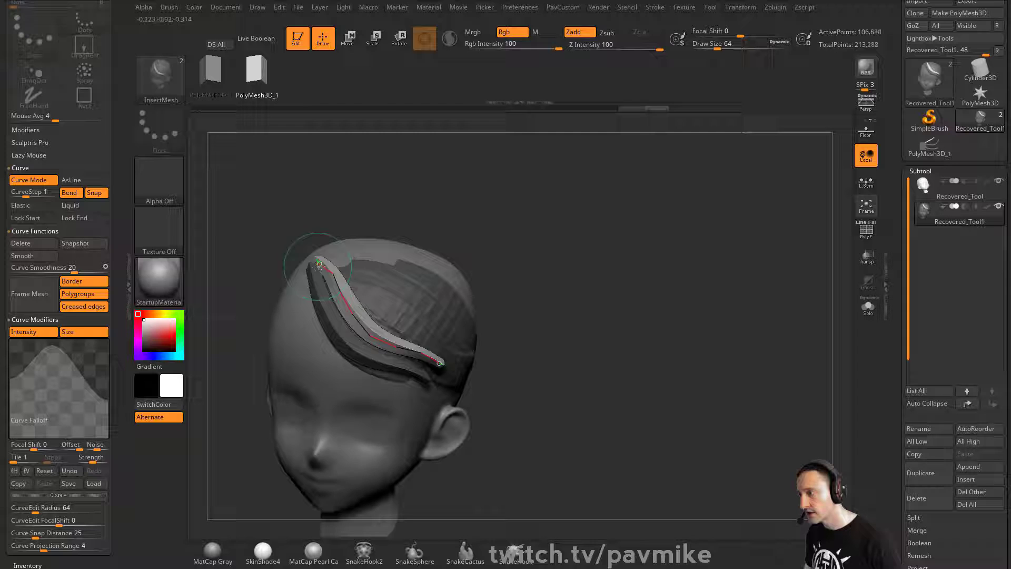
# Pull the root end of the newest strand into place above the other two and release its curve.
pyautogui.moveTo(487, 324)
pyautogui.mouseDown()
pyautogui.moveTo(304, 355)
pyautogui.moveTo(319, 338)
pyautogui.mouseUp()
pyautogui.moveTo(291, 271); pyautogui.dragTo(303, 252)
pyautogui.moveTo(495, 268); pyautogui.dragTo(267, 262)
pyautogui.moveTo(506, 258); pyautogui.dragTo(447, 278)
pyautogui.click(347, 317)
pyautogui.keyDown('alt'); pyautogui.moveTo(509, 238); pyautogui.dragTo(614, 240); pyautogui.keyUp('alt')
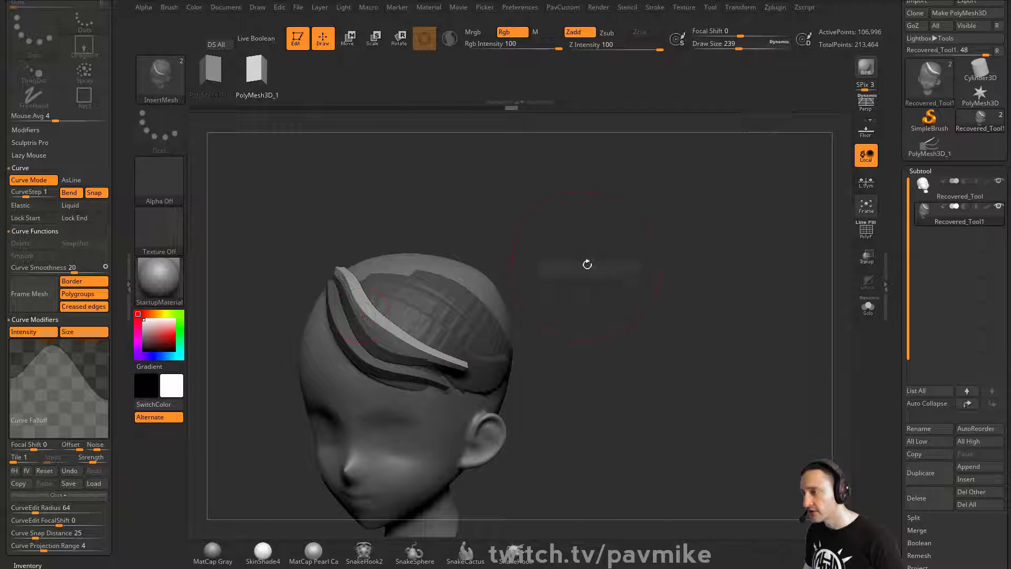
# Reshape the strands with the Move brush so they follow the head, reducing the draw size to 104.
pyautogui.press('b')
pyautogui.press('m')
pyautogui.press('v')
pyautogui.moveTo(399, 310)
pyautogui.mouseDown()
pyautogui.moveTo(394, 318)
pyautogui.moveTo(442, 323)
pyautogui.mouseUp()
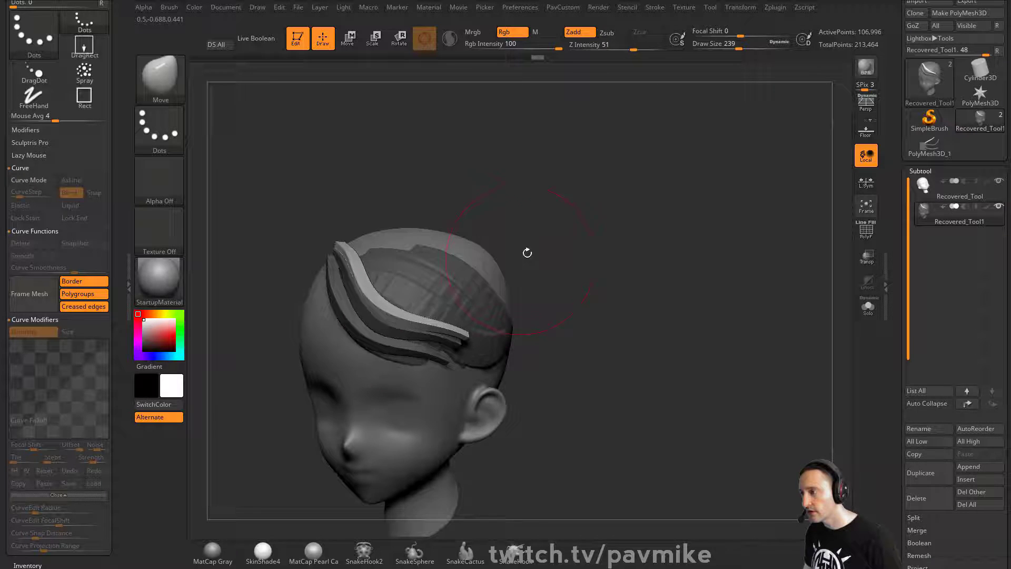
pyautogui.moveTo(527, 253)
pyautogui.mouseDown()
pyautogui.moveTo(542, 257)
pyautogui.moveTo(434, 274)
pyautogui.mouseUp()
pyautogui.press('s')
pyautogui.moveTo(563, 247)
pyautogui.keyDown('alt'); pyautogui.mouseDown()
pyautogui.moveTo(543, 275)
pyautogui.moveTo(541, 226)
pyautogui.mouseUp(); pyautogui.keyUp('alt')
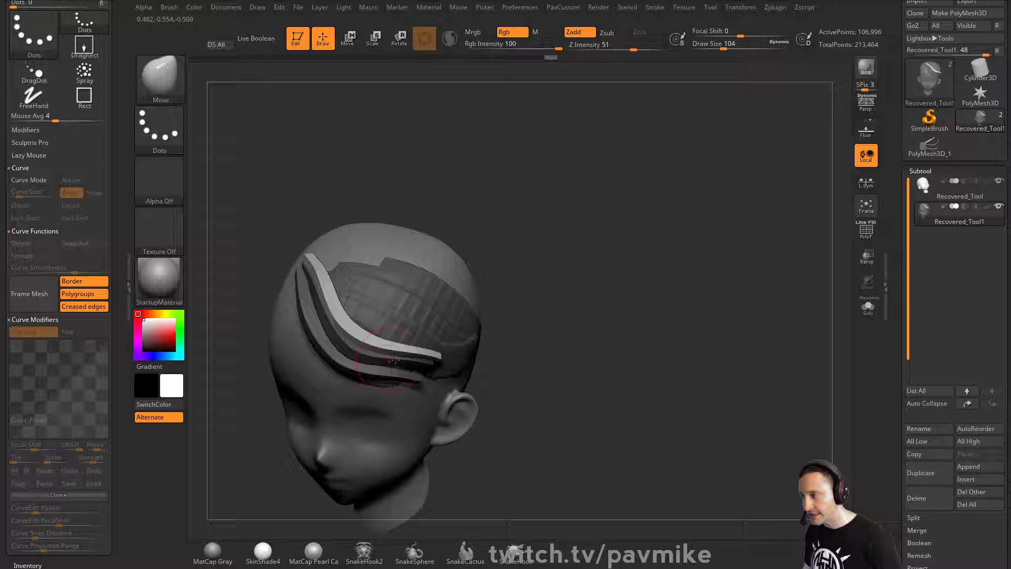
pyautogui.moveTo(657, 328); pyautogui.dragTo(659, 296)
# Duplicate the uppermost strand with the Move gizmo and offset the copy slightly above the original.
pyautogui.press('w')
pyautogui.moveTo(561, 221); pyautogui.dragTo(508, 210)
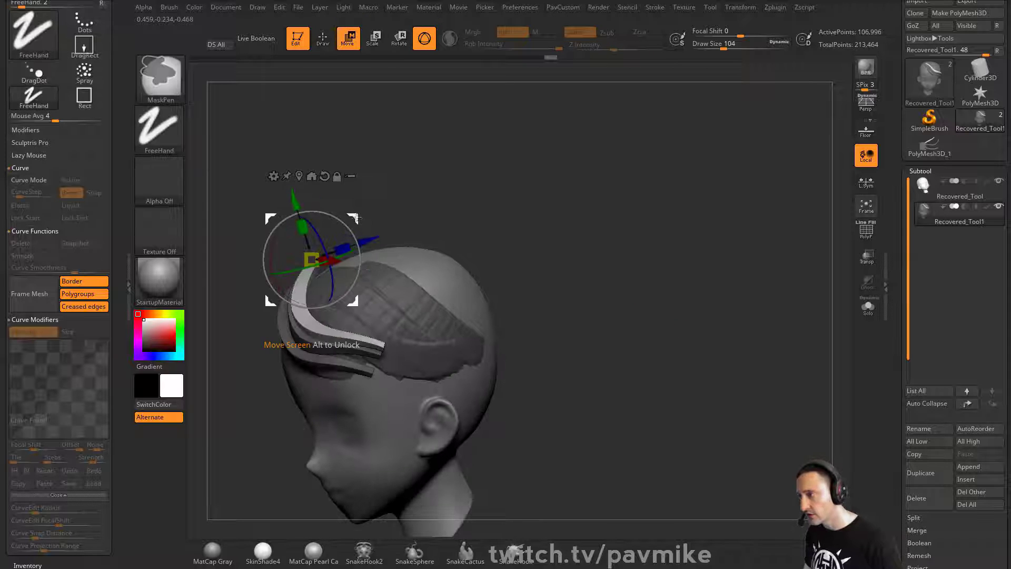
pyautogui.keyDown('ctrl'); pyautogui.moveTo(355, 218); pyautogui.dragTo(366, 209); pyautogui.keyUp('ctrl')
# Bend the duplicated strand with the Move brush so its free end crosses down over the lower strands.
pyautogui.press('q')
pyautogui.moveTo(311, 307); pyautogui.dragTo(289, 299)
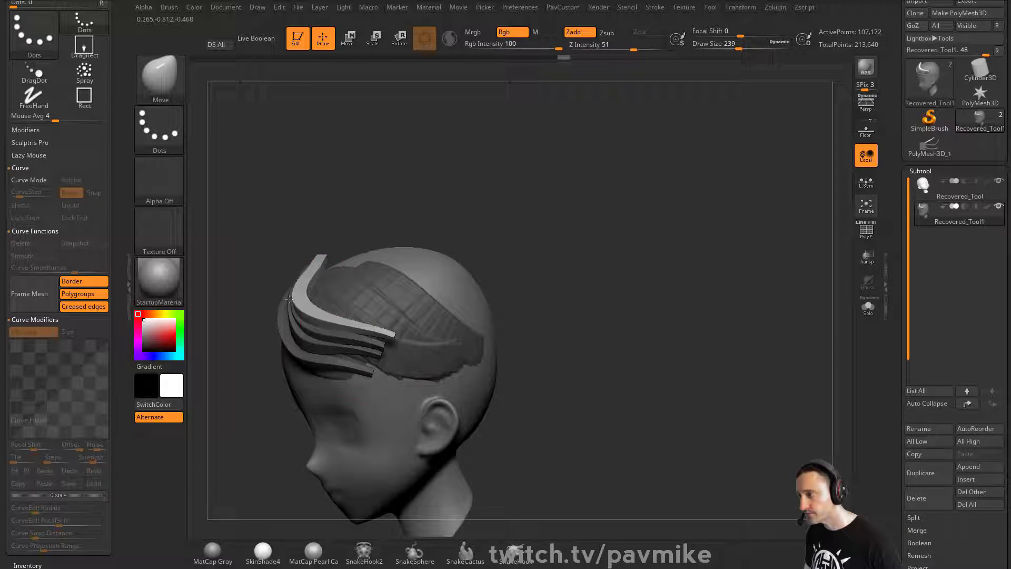
pyautogui.moveTo(391, 360); pyautogui.dragTo(351, 316)
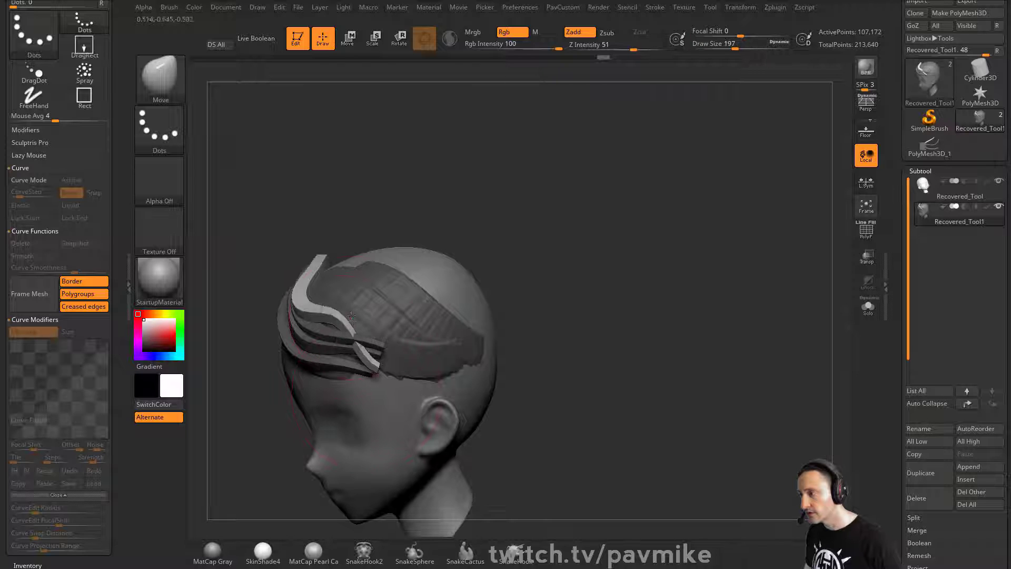
pyautogui.moveTo(450, 275)
pyautogui.mouseDown()
pyautogui.moveTo(492, 273)
pyautogui.moveTo(474, 275)
pyautogui.mouseUp()
pyautogui.press('s')
# Switch back to the InsertMesh brush, draw a new strand from the front parting down toward the ear, and adjust the draw size.
pyautogui.moveTo(478, 239)
pyautogui.mouseDown()
pyautogui.moveTo(519, 226)
pyautogui.moveTo(521, 205)
pyautogui.moveTo(546, 217)
pyautogui.moveTo(508, 243)
pyautogui.mouseUp()
pyautogui.press('b')
pyautogui.click(317, 442)
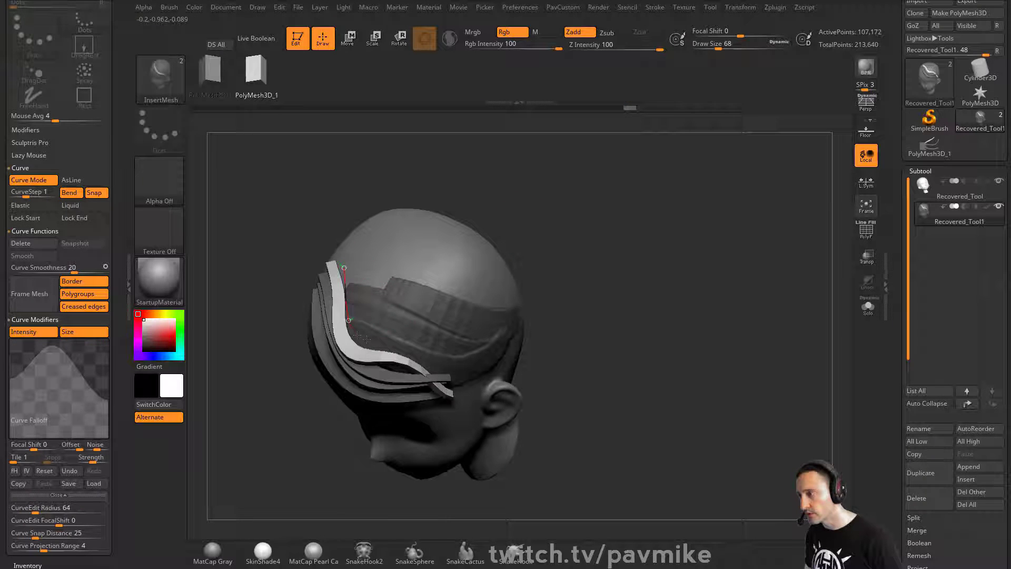
pyautogui.moveTo(367, 339); pyautogui.dragTo(470, 373)
pyautogui.moveTo(591, 321)
pyautogui.mouseDown()
pyautogui.moveTo(544, 280)
pyautogui.moveTo(560, 287)
pyautogui.mouseUp()
pyautogui.press('s')
pyautogui.click(543, 280)
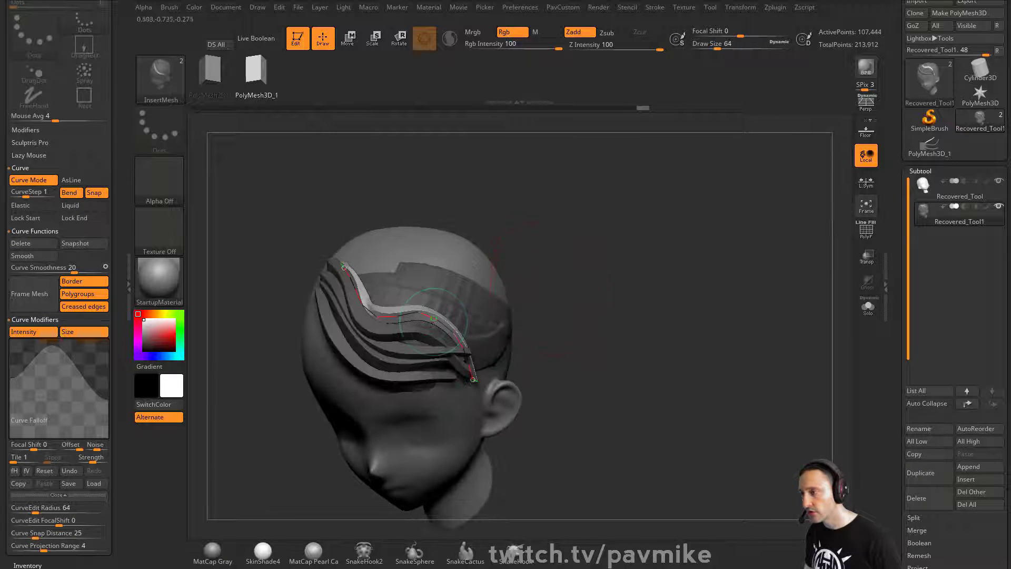
# Smooth and refit the newest strand along its curve at draw size 90, then drop the curve.
pyautogui.moveTo(437, 322)
pyautogui.keyDown('shift'); pyautogui.mouseDown()
pyautogui.moveTo(461, 347)
pyautogui.moveTo(442, 324)
pyautogui.mouseUp(); pyautogui.keyUp('shift')
pyautogui.click(427, 315)
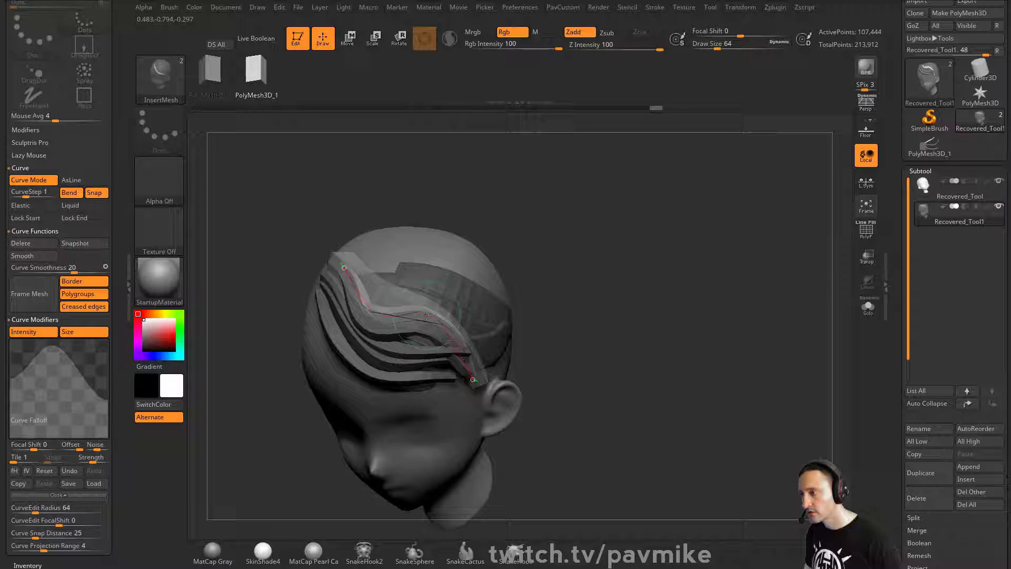
pyautogui.hotkey('ctrl', 'z')
pyautogui.press('s')
pyautogui.moveTo(497, 285)
pyautogui.mouseDown()
pyautogui.moveTo(516, 286)
pyautogui.moveTo(497, 286)
pyautogui.mouseUp()
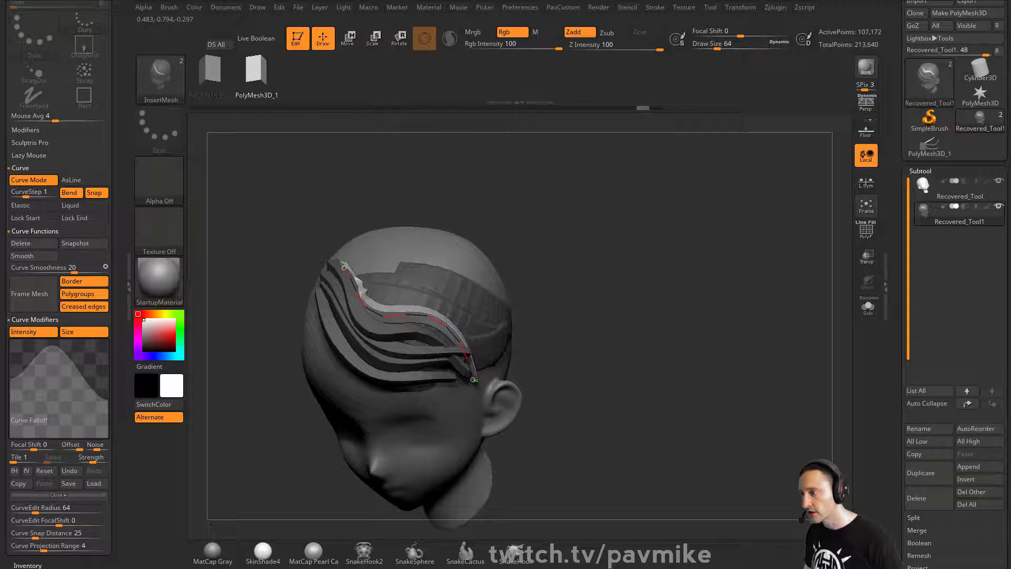
pyautogui.click(444, 321)
pyautogui.hotkey('ctrl', 'z')
pyautogui.moveTo(445, 321); pyautogui.dragTo(452, 324)
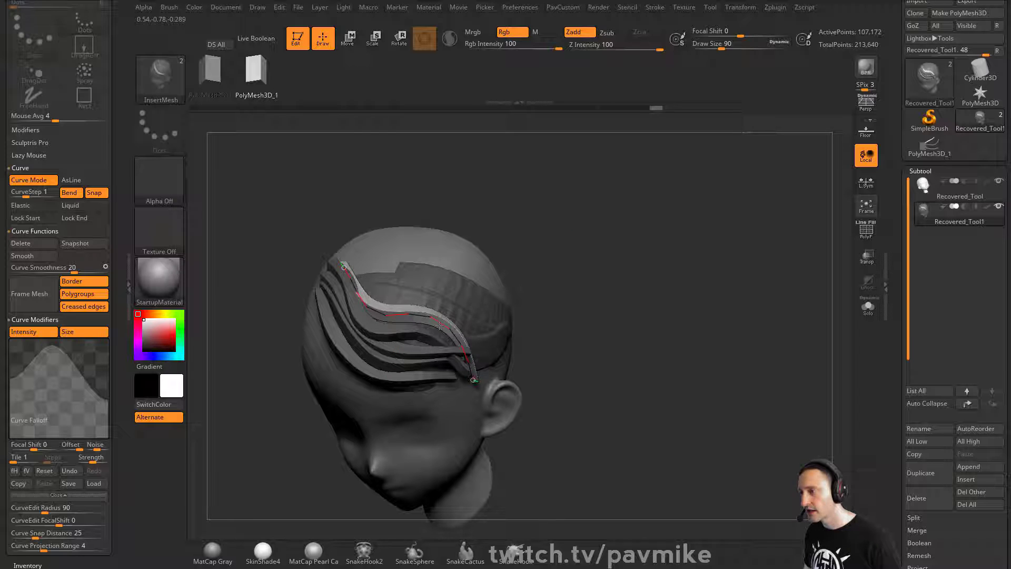
pyautogui.click(439, 325)
pyautogui.press('s')
pyautogui.moveTo(582, 258)
pyautogui.mouseDown()
pyautogui.moveTo(569, 260)
pyautogui.moveTo(535, 221)
pyautogui.mouseUp()
pyautogui.press('s')
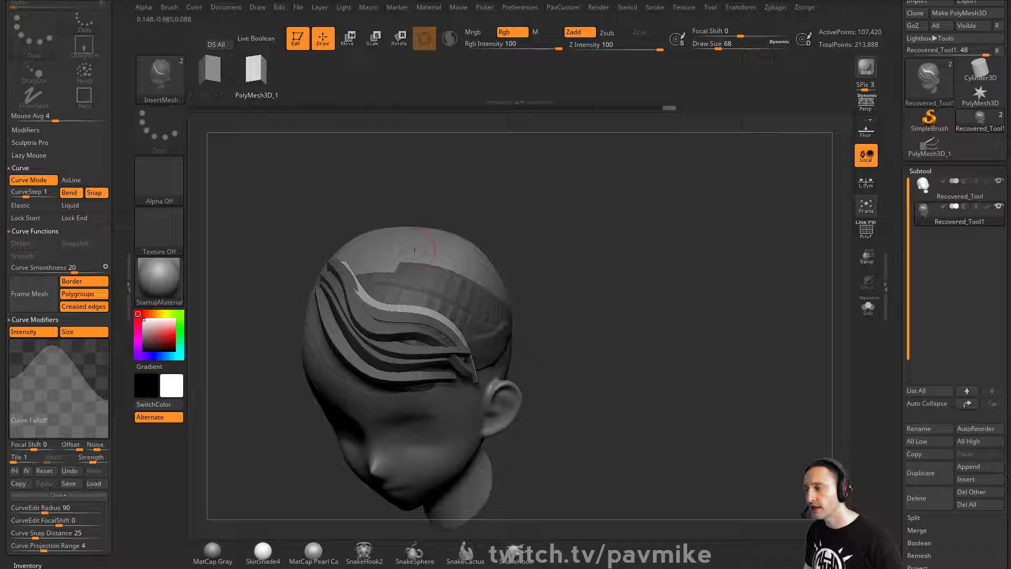
# Split the hair strands from the head into their own subtool and turn on the polyframe display.
pyautogui.moveTo(598, 346)
pyautogui.mouseDown()
pyautogui.moveTo(463, 348)
pyautogui.moveTo(641, 300)
pyautogui.moveTo(639, 323)
pyautogui.moveTo(695, 298)
pyautogui.moveTo(686, 314)
pyautogui.moveTo(604, 297)
pyautogui.mouseUp()
pyautogui.press('s')
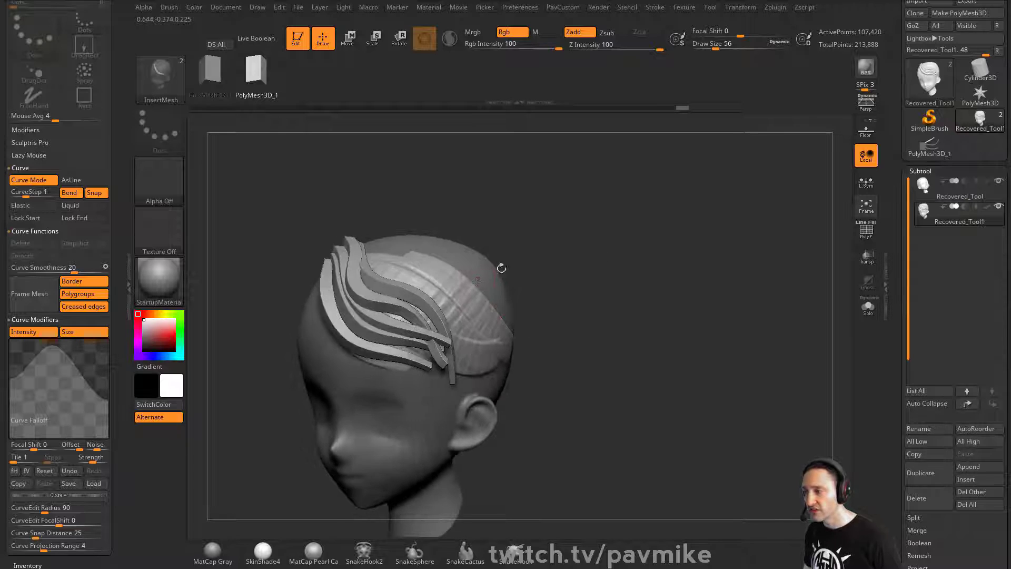
pyautogui.hotkey('ctrl', 'z')
pyautogui.press('2')
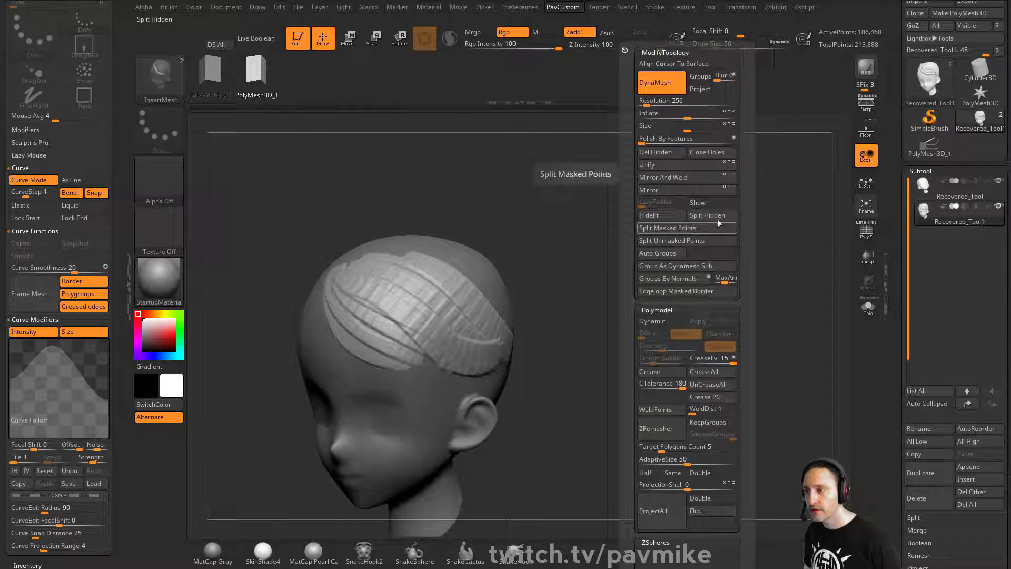
pyautogui.click(688, 265)
pyautogui.click(865, 232)
pyautogui.moveTo(643, 279); pyautogui.dragTo(707, 271)
# Assign polygroups to the hair strands with Groups By Normals.
pyautogui.press('2')
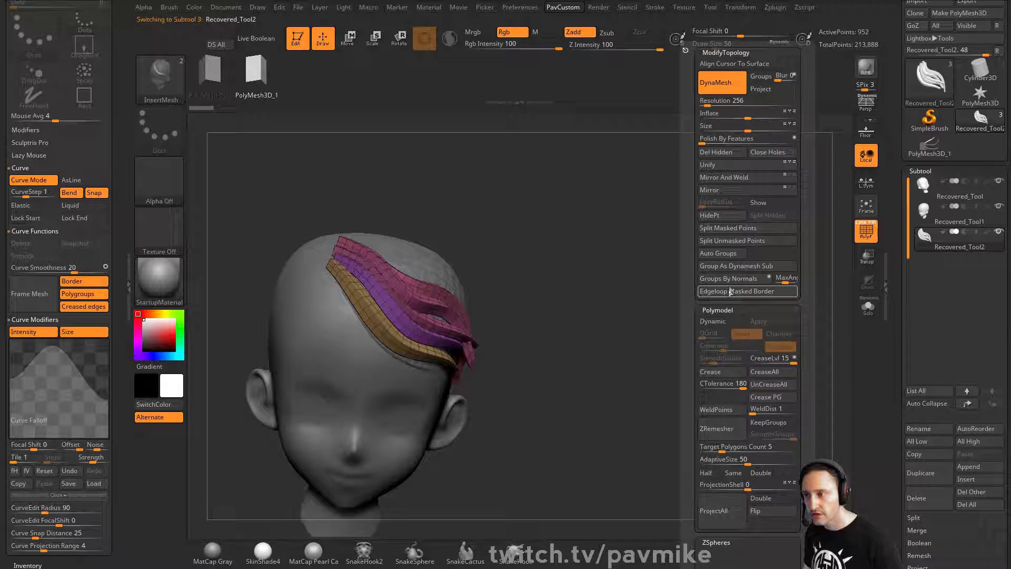
pyautogui.click(730, 279)
pyautogui.moveTo(632, 260)
pyautogui.keyDown('alt'); pyautogui.mouseDown()
pyautogui.moveTo(686, 258)
pyautogui.moveTo(679, 311)
pyautogui.moveTo(730, 269)
pyautogui.mouseUp(); pyautogui.keyUp('alt')
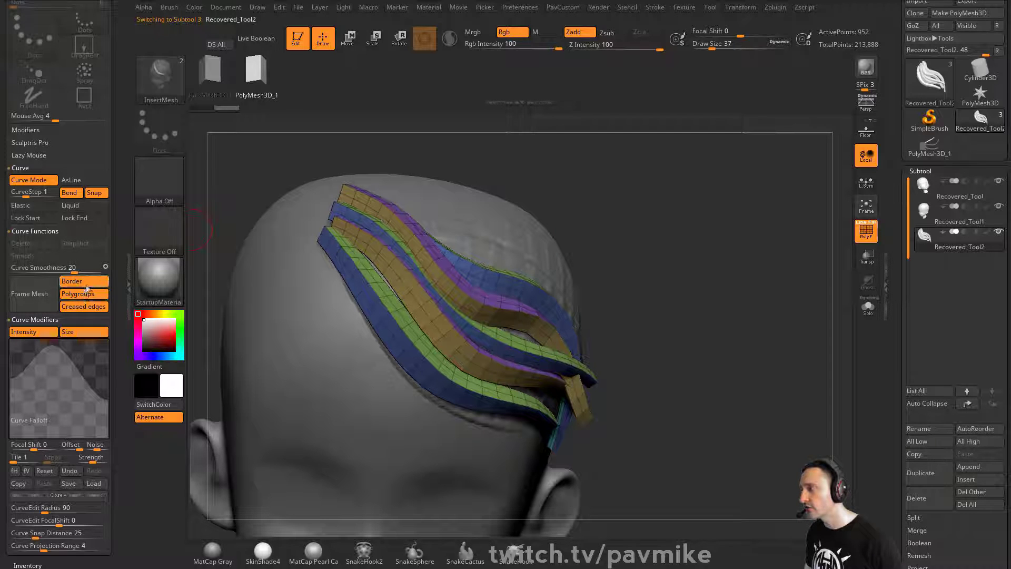
# Frame the strands with curves by Polygroups only, leaving out Border and Creased edges, and apply InsertMesh strips along them at draw size 90.
pyautogui.click(42, 298)
pyautogui.press('b')
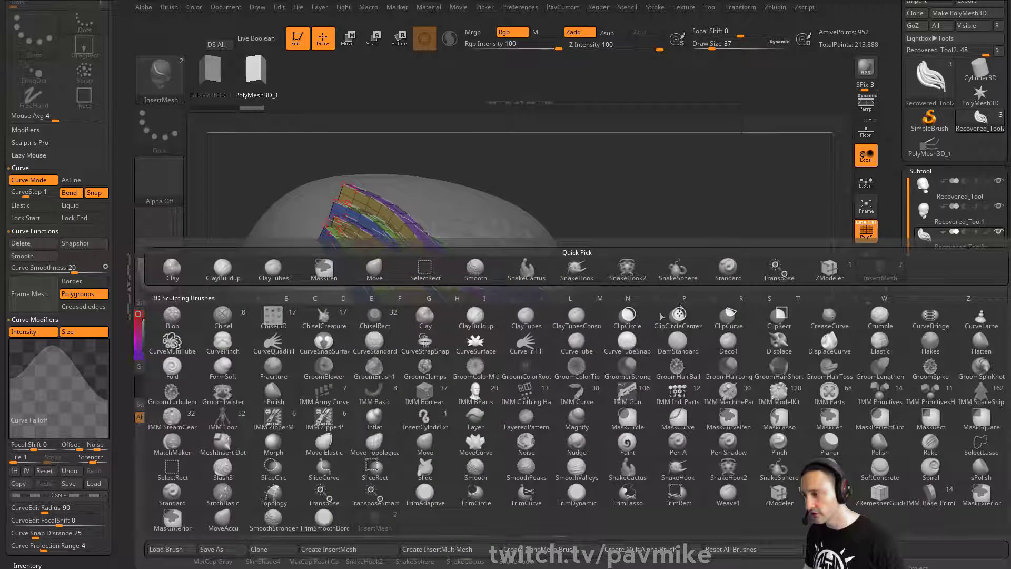
pyautogui.click(371, 498)
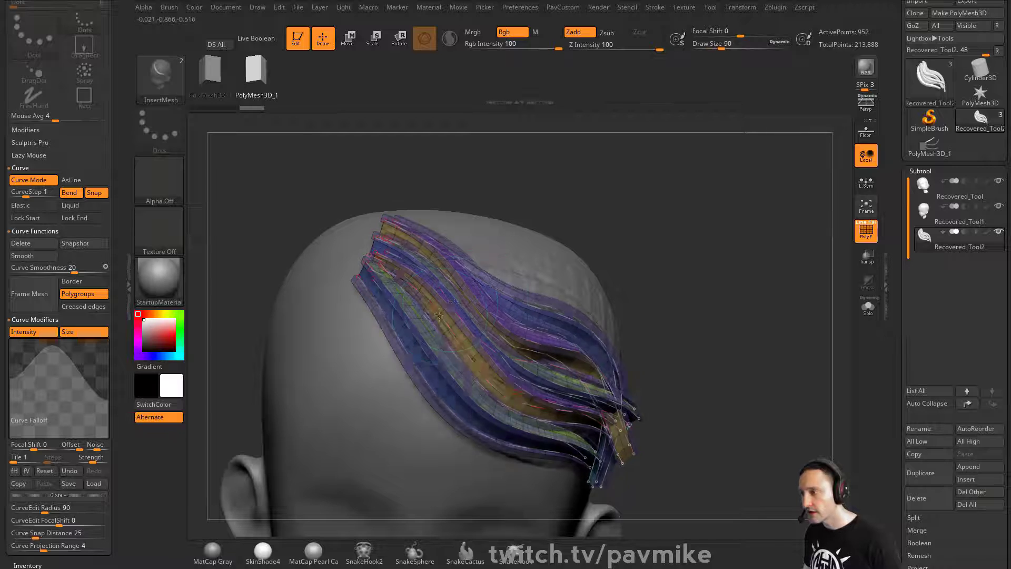
pyautogui.moveTo(718, 234)
pyautogui.mouseDown()
pyautogui.moveTo(765, 251)
pyautogui.moveTo(745, 226)
pyautogui.moveTo(769, 246)
pyautogui.mouseUp()
pyautogui.press('s')
pyautogui.click(493, 312)
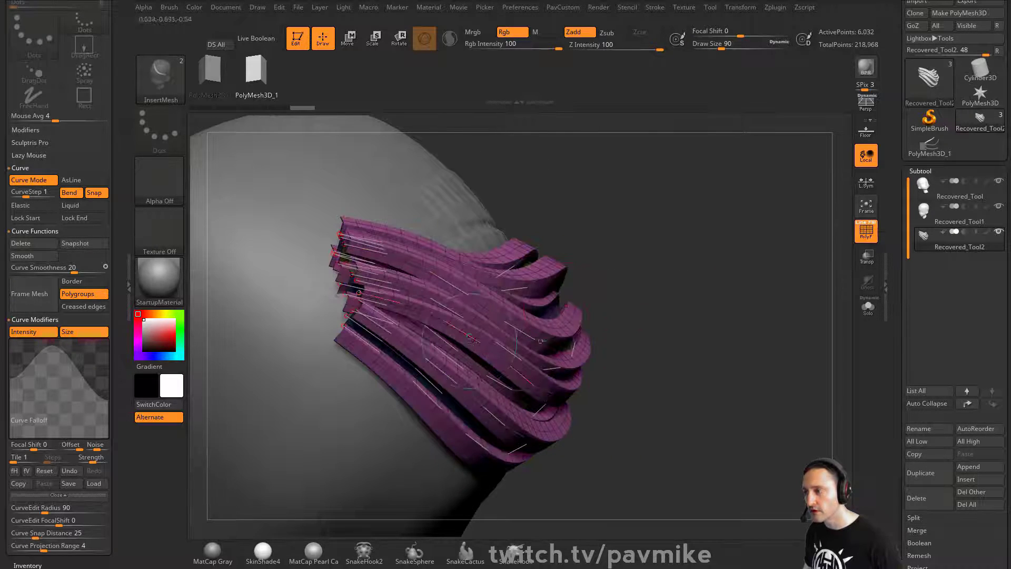
# Drop the frame curves and separate the masked original strands from the new strips with Split Masked Points.
pyautogui.moveTo(822, 226)
pyautogui.mouseDown()
pyautogui.moveTo(788, 198)
pyautogui.moveTo(714, 207)
pyautogui.mouseUp()
pyautogui.click(652, 384)
pyautogui.press('space')
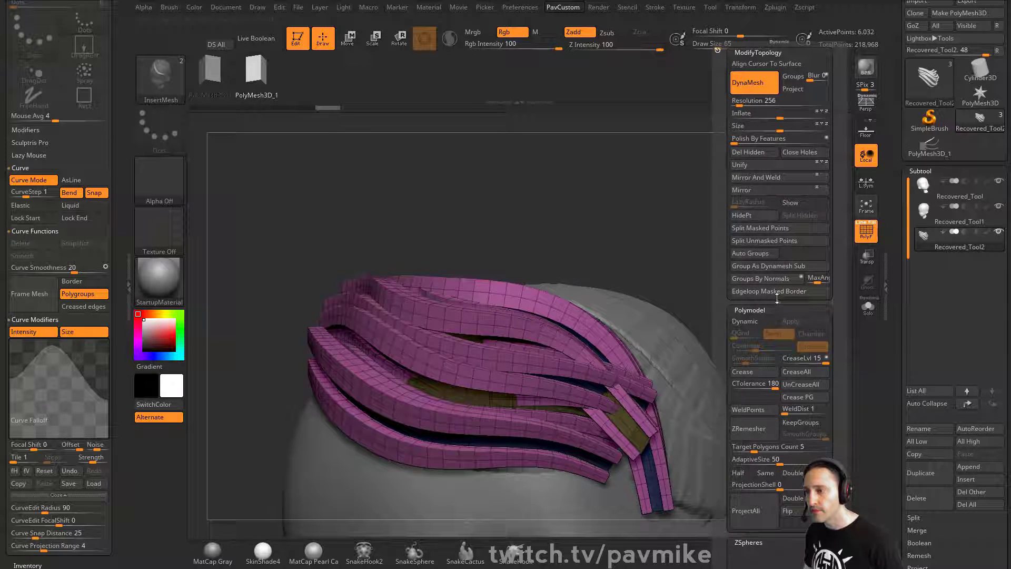
pyautogui.click(782, 229)
# Regroup the new strips with Groups By Normals and hide both head subtools.
pyautogui.hotkey('shift', 'd')
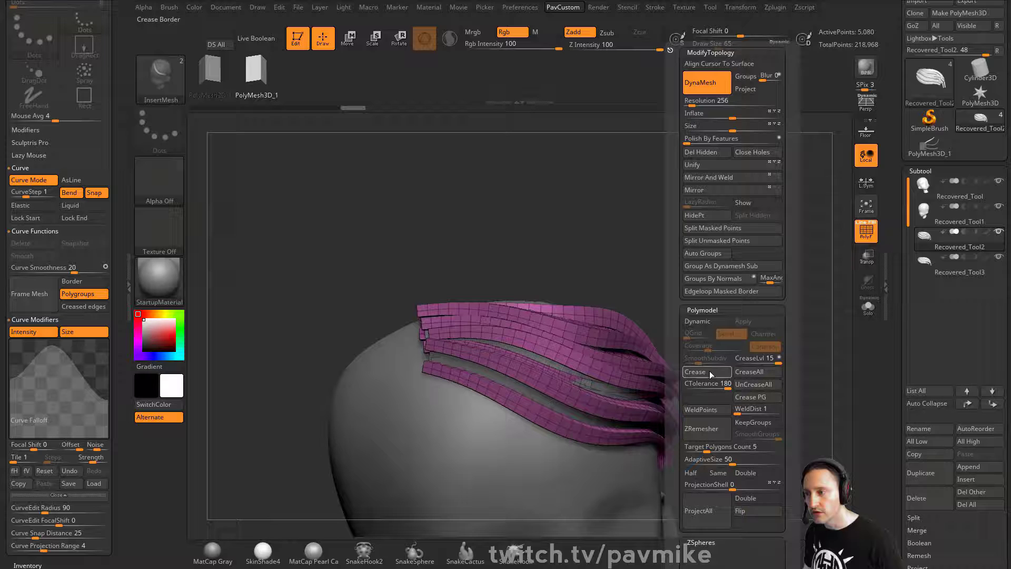
pyautogui.click(727, 279)
pyautogui.moveTo(600, 253); pyautogui.dragTo(753, 237)
pyautogui.click(998, 181)
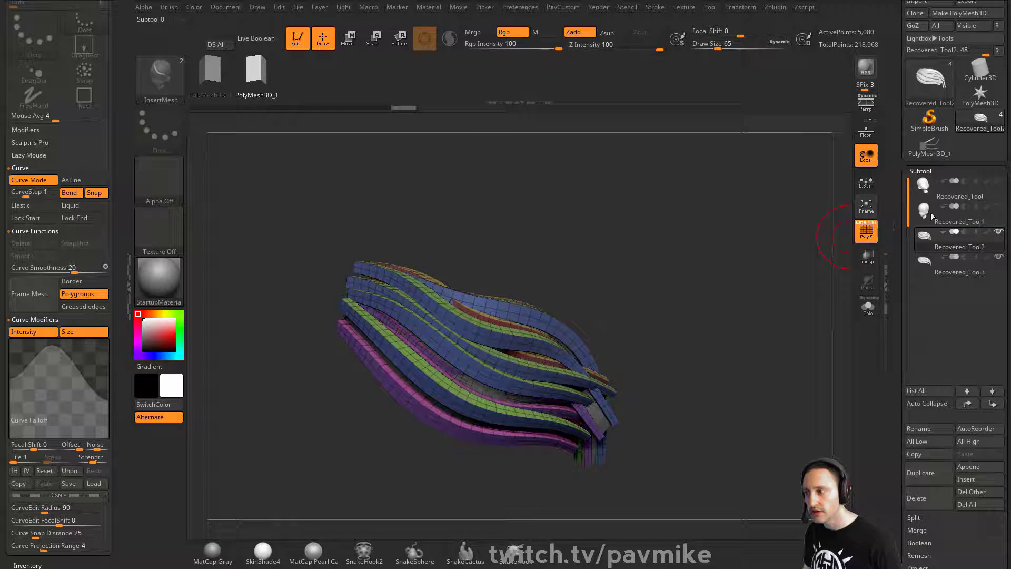
pyautogui.moveTo(717, 271)
pyautogui.mouseDown()
pyautogui.moveTo(639, 244)
pyautogui.moveTo(704, 260)
pyautogui.moveTo(585, 330)
pyautogui.mouseUp()
pyautogui.press('s')
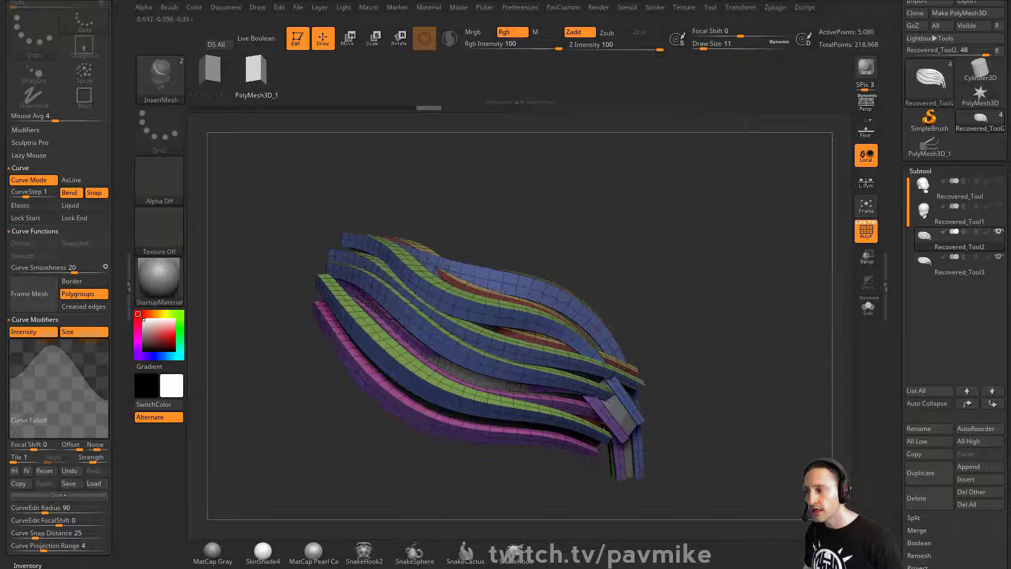
# Detach the strips' polygroups with Unweld Groups Border and apply a negative Inflate to them.
pyautogui.scroll(-5, 939, 269)
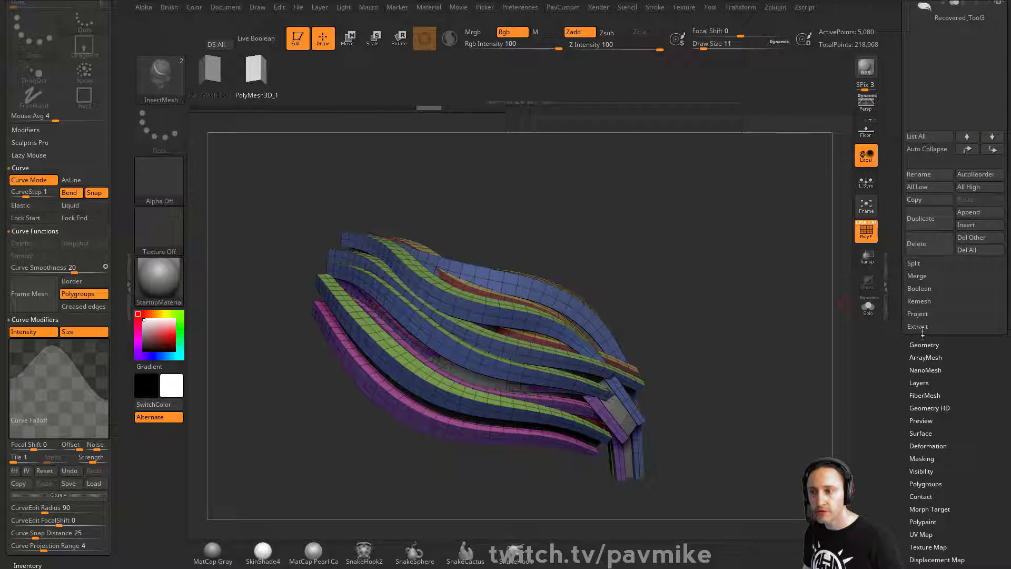
pyautogui.click(925, 345)
pyautogui.click(931, 279)
pyautogui.scroll(-1, 931, 293)
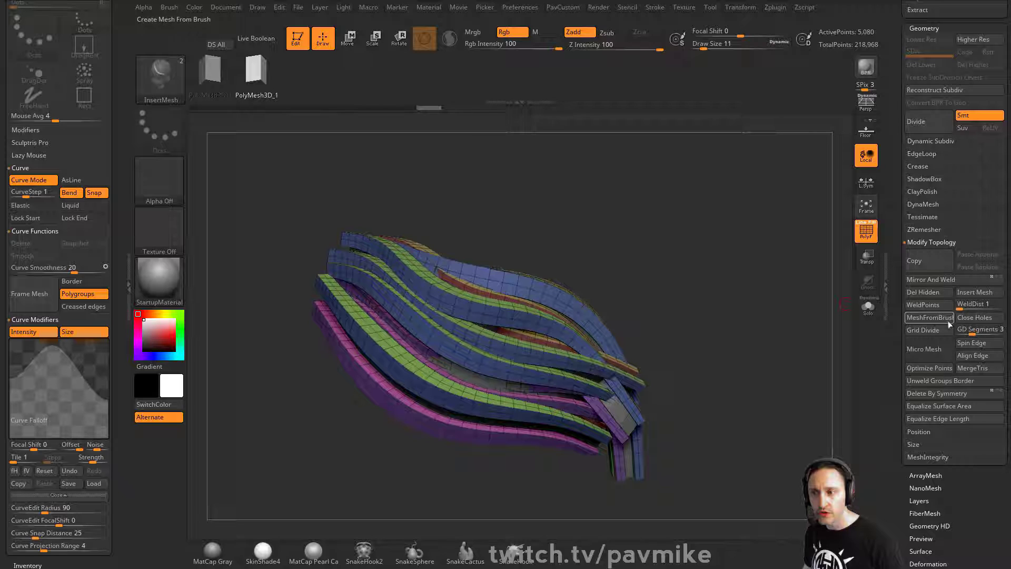
pyautogui.click(951, 379)
pyautogui.press('2')
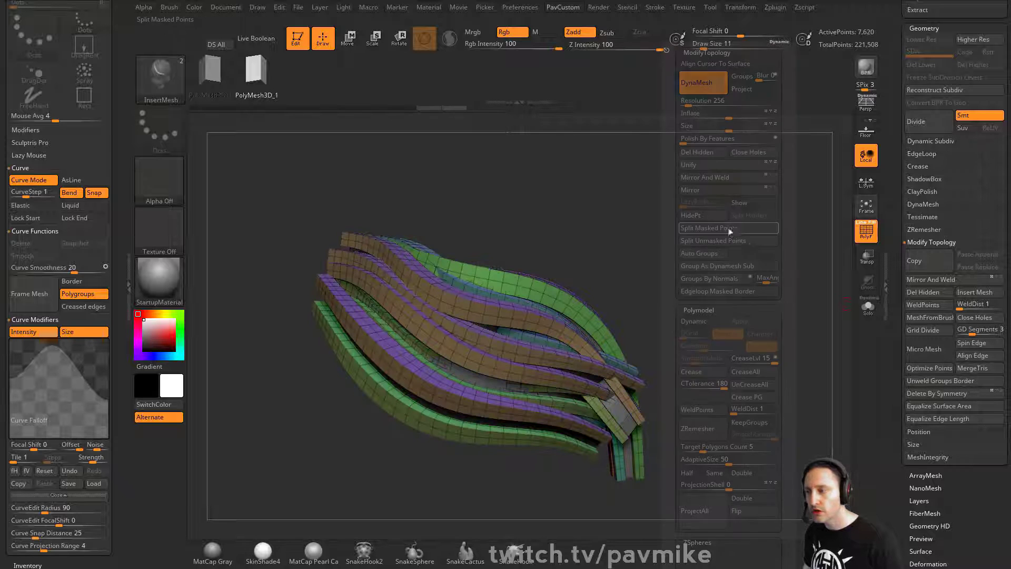
pyautogui.moveTo(729, 114); pyautogui.dragTo(721, 119)
pyautogui.moveTo(614, 182); pyautogui.dragTo(578, 175)
# Select the original strands subtool Recovered_Tool3 and regroup it with Groups By Normals.
pyautogui.moveTo(889, 183); pyautogui.dragTo(890, 297)
pyautogui.click(948, 140)
pyautogui.press('space')
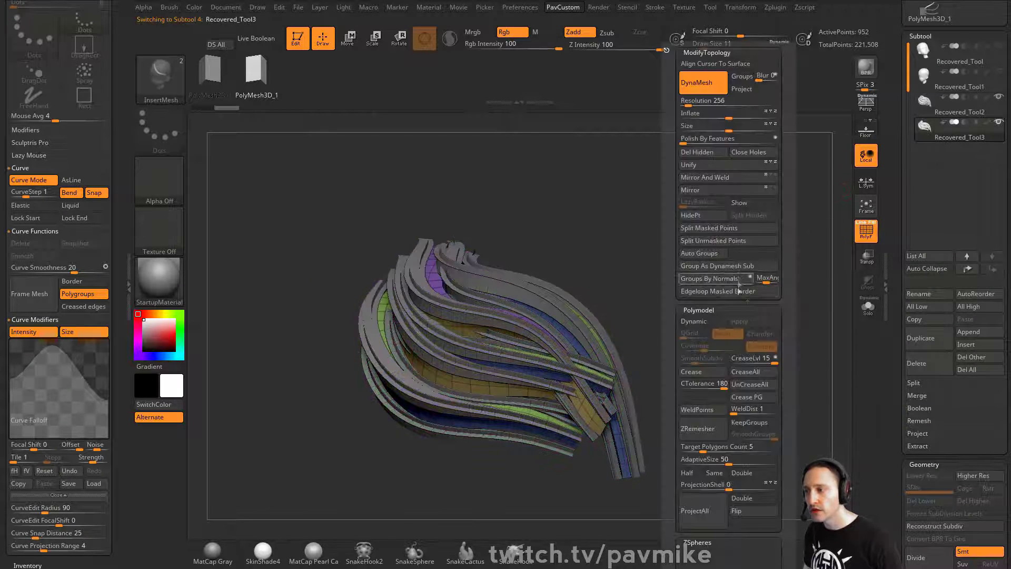
# Unweld the group borders of the original strands and inflate them by -11.
pyautogui.scroll(-5, 982, 421)
pyautogui.click(967, 448)
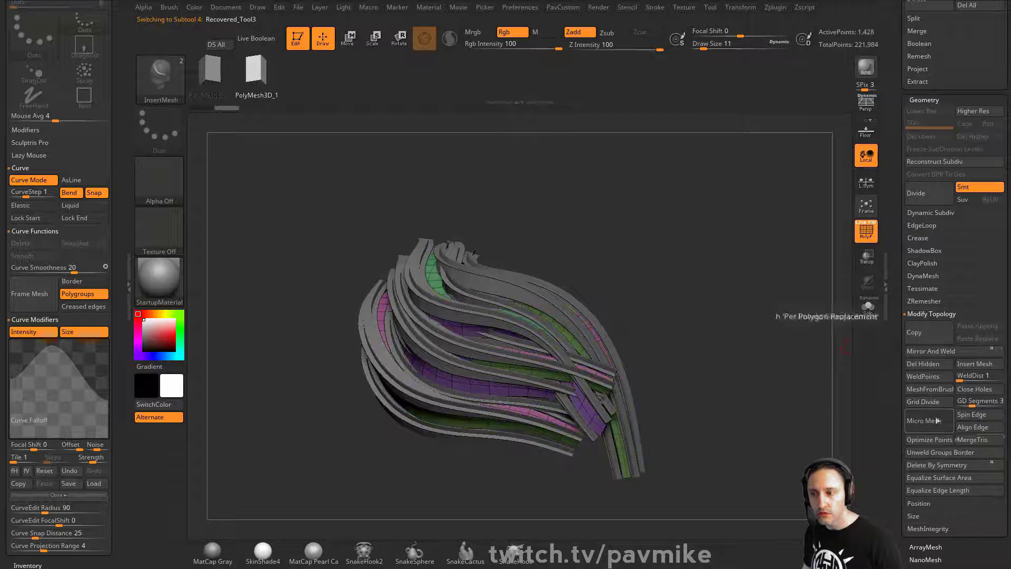
pyautogui.press('space')
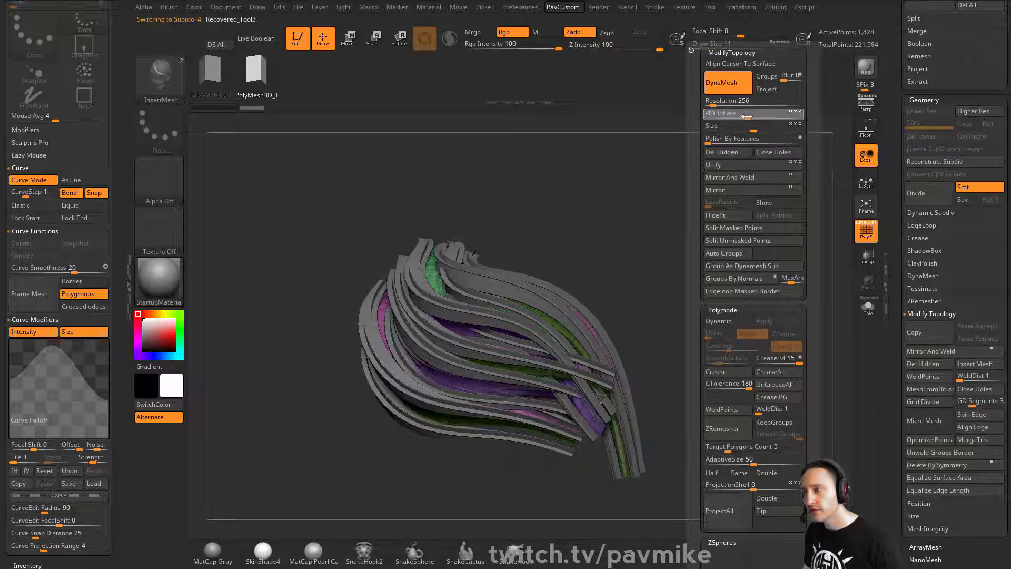
pyautogui.moveTo(668, 141); pyautogui.dragTo(675, 253)
# Switch to the Move brush and merge subtool Recovered_Tool2 down with Recovered_Tool3.
pyautogui.press('b')
pyautogui.press('m')
pyautogui.press('v')
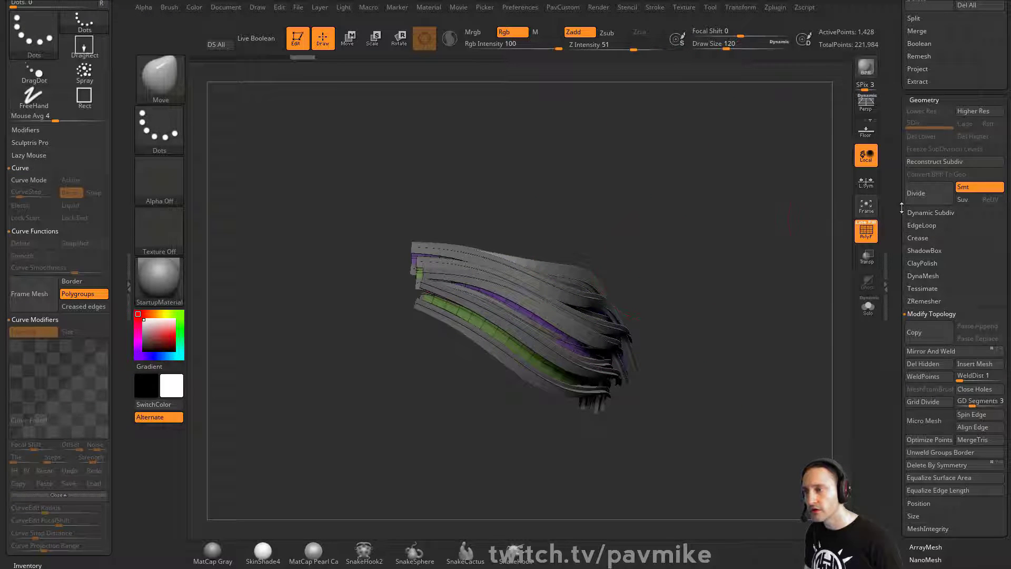
pyautogui.scroll(10, 953, 210)
pyautogui.click(953, 174)
pyautogui.click(952, 164)
pyautogui.hotkey('ctrl', 'm')
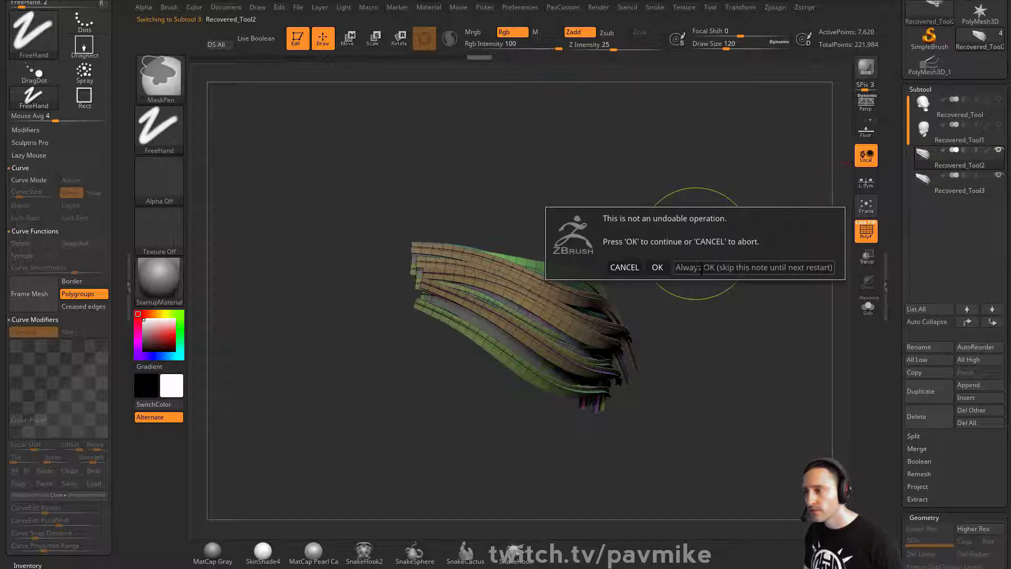
pyautogui.press('Return')
pyautogui.moveTo(713, 216); pyautogui.dragTo(691, 230)
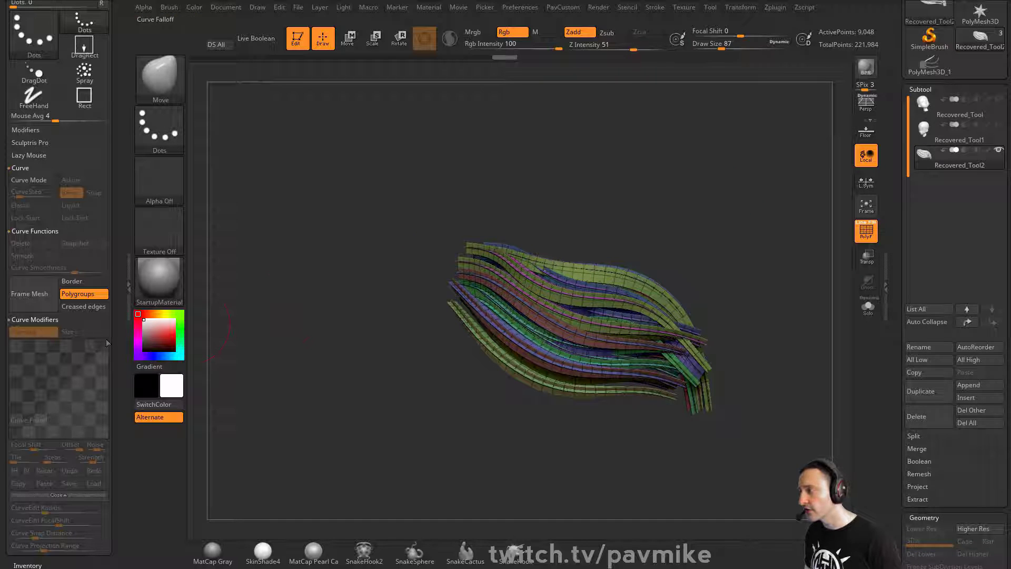
# In the Move brush's auto masking settings, set Mask By Polygroups to 100 and enable Topological.
pyautogui.scroll(-15, 107, 343)
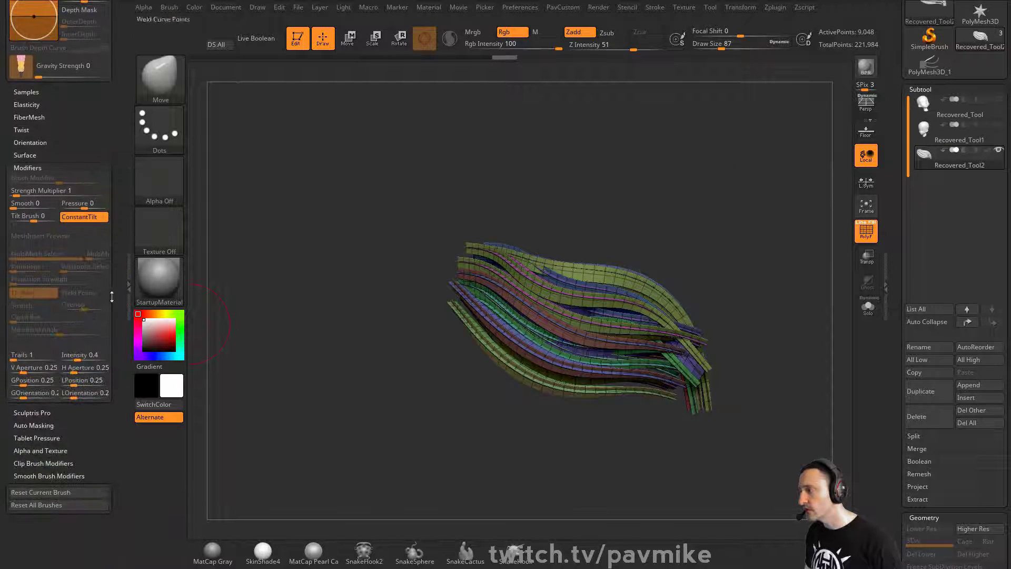
pyautogui.press(']')
pyautogui.press(']')
pyautogui.press(']')
pyautogui.press('shift')
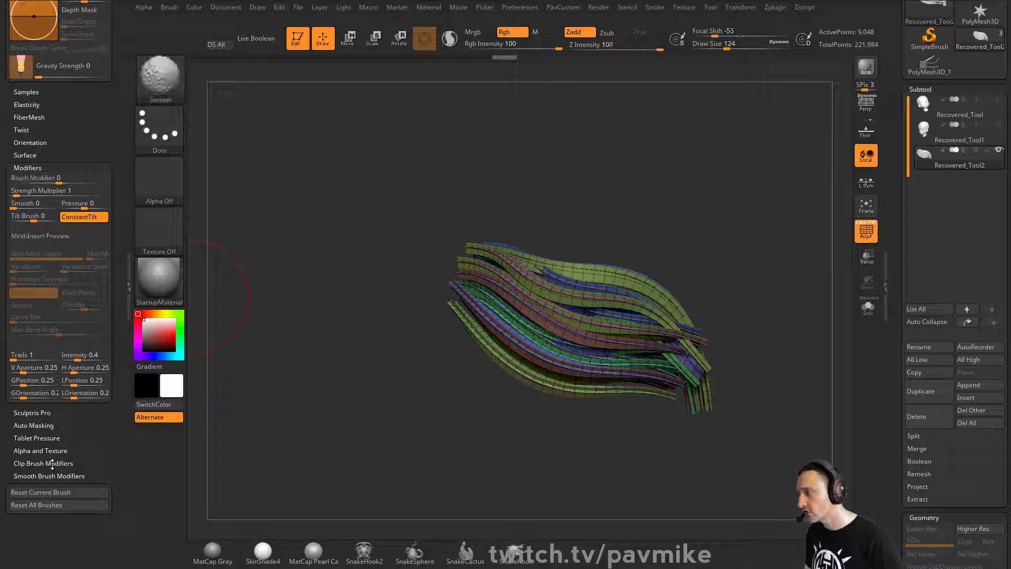
pyautogui.click(34, 426)
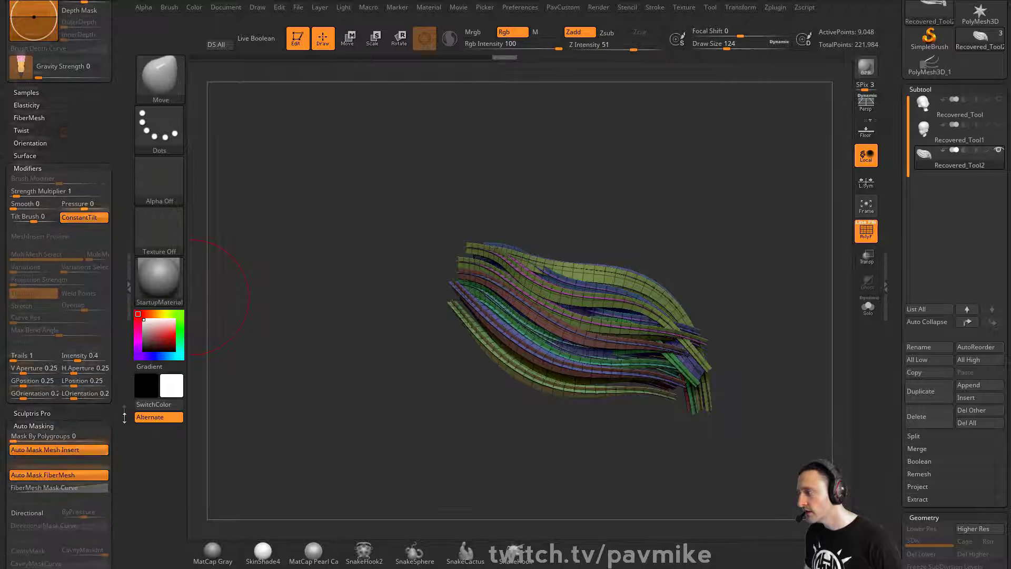
pyautogui.press('s')
pyautogui.moveTo(545, 310); pyautogui.dragTo(554, 309)
# Try pulling the uppermost strand upward with the Move brush at different draw sizes, undoing each stroke.
pyautogui.moveTo(591, 272); pyautogui.dragTo(602, 163)
pyautogui.hotkey('ctrl', 'z')
pyautogui.press('s')
pyautogui.moveTo(589, 200); pyautogui.dragTo(578, 201)
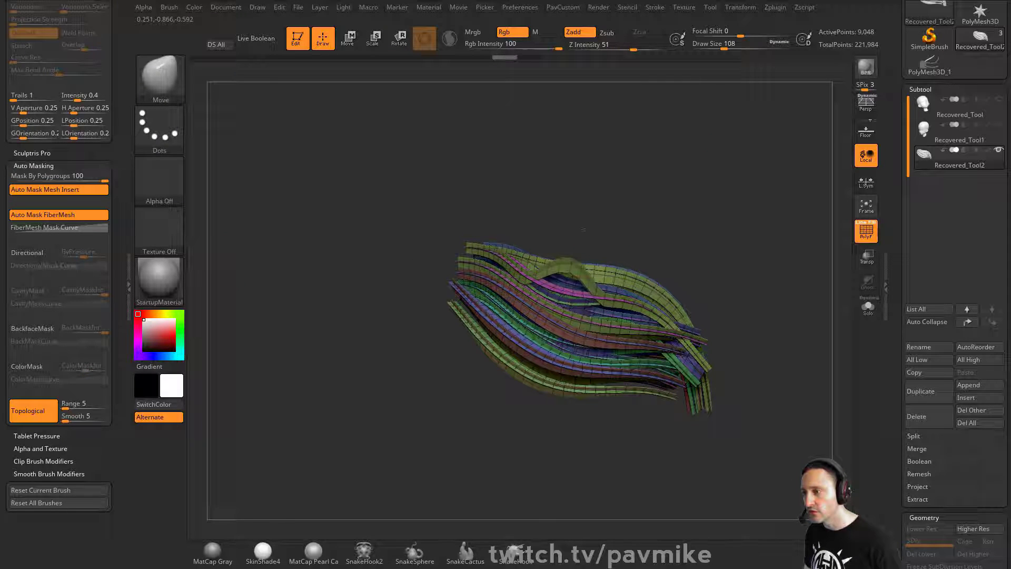
pyautogui.press('s')
pyautogui.moveTo(612, 259); pyautogui.dragTo(633, 206)
pyautogui.hotkey('ctrl', 'z')
pyautogui.press('s')
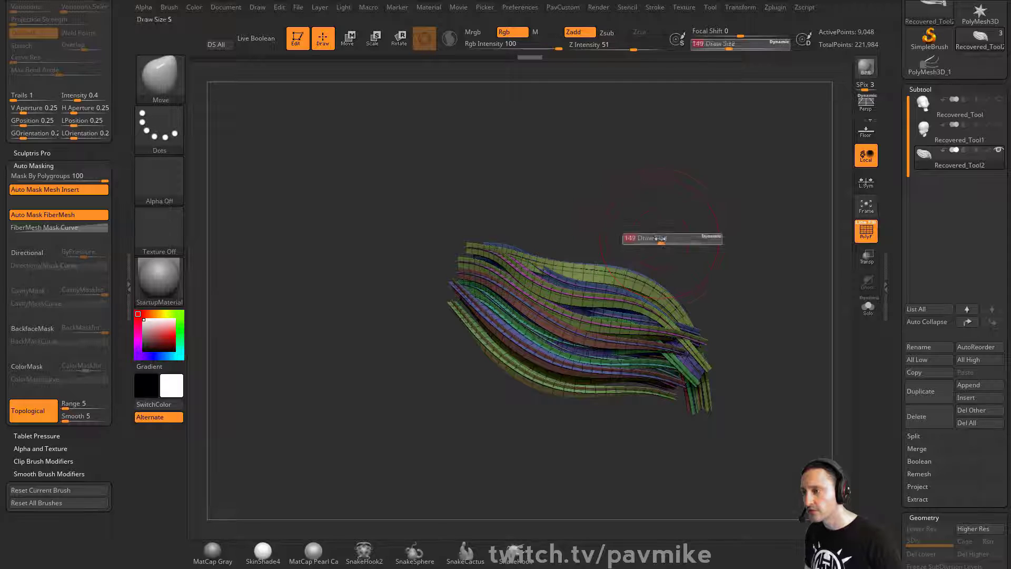
# Mask all strips except the uppermost one and return to the Move brush.
pyautogui.keyDown('alt'); pyautogui.moveTo(662, 238); pyautogui.dragTo(563, 271); pyautogui.keyUp('alt')
pyautogui.press('w')
pyautogui.keyDown('ctrl'); pyautogui.click(520, 295); pyautogui.keyUp('ctrl')
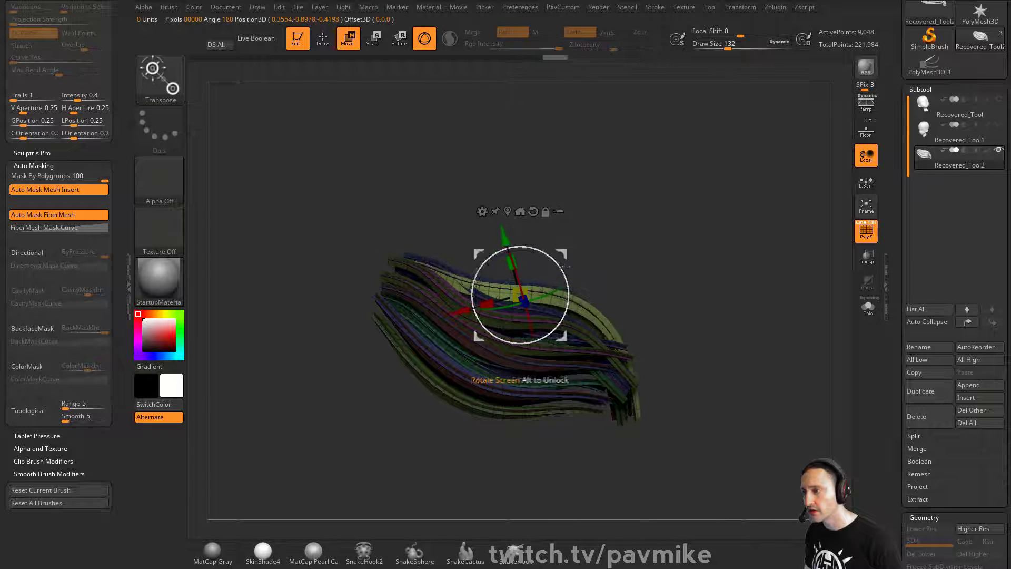
pyautogui.press('q')
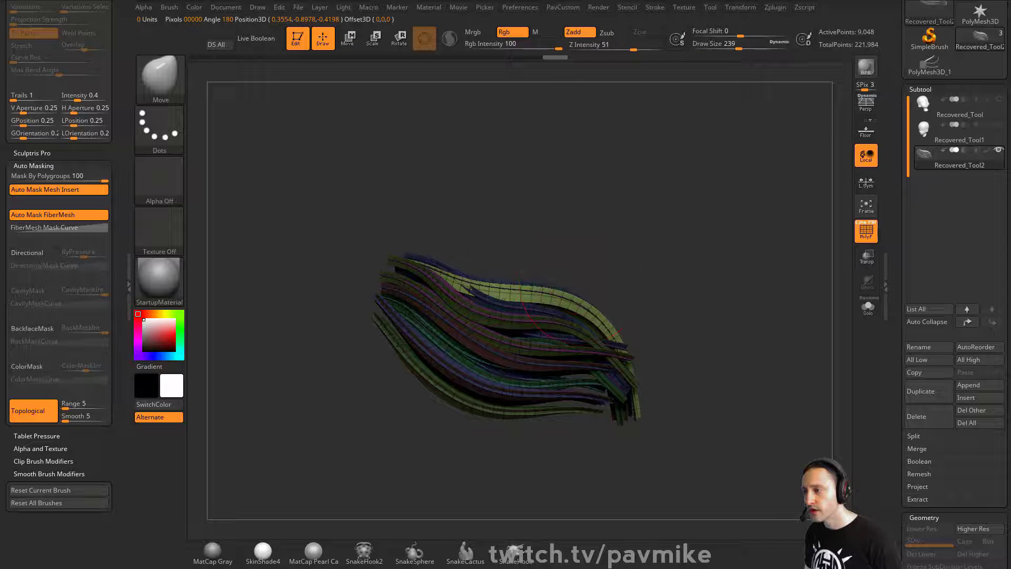
# Pull the unmasked uppermost strip up and outward into a fuller arc with the Move brush.
pyautogui.moveTo(565, 295); pyautogui.dragTo(579, 281)
pyautogui.moveTo(645, 326)
pyautogui.mouseDown()
pyautogui.moveTo(495, 332)
pyautogui.moveTo(679, 319)
pyautogui.moveTo(675, 307)
pyautogui.mouseUp()
pyautogui.press('s')
pyautogui.moveTo(725, 315); pyautogui.dragTo(730, 318)
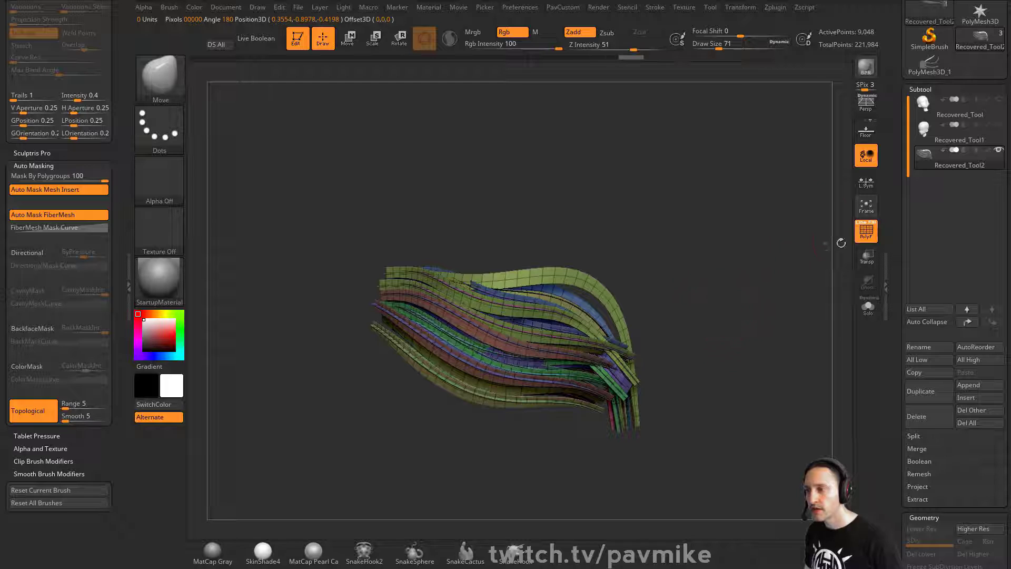
# Examine the reshaped hair strips from another angle with the polyframe display turned off and on.
pyautogui.click(865, 233)
pyautogui.press('s')
pyautogui.moveTo(694, 269)
pyautogui.mouseDown()
pyautogui.moveTo(683, 271)
pyautogui.moveTo(764, 239)
pyautogui.moveTo(716, 253)
pyautogui.moveTo(722, 244)
pyautogui.moveTo(714, 262)
pyautogui.moveTo(700, 216)
pyautogui.mouseUp()
pyautogui.click(865, 233)
pyautogui.press('s')
pyautogui.moveTo(770, 337); pyautogui.dragTo(733, 287)
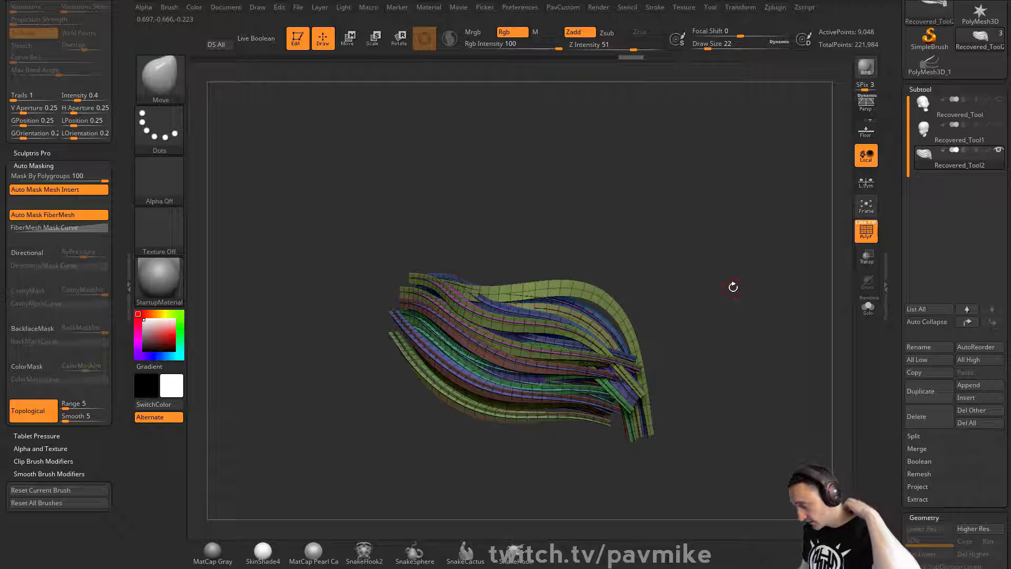